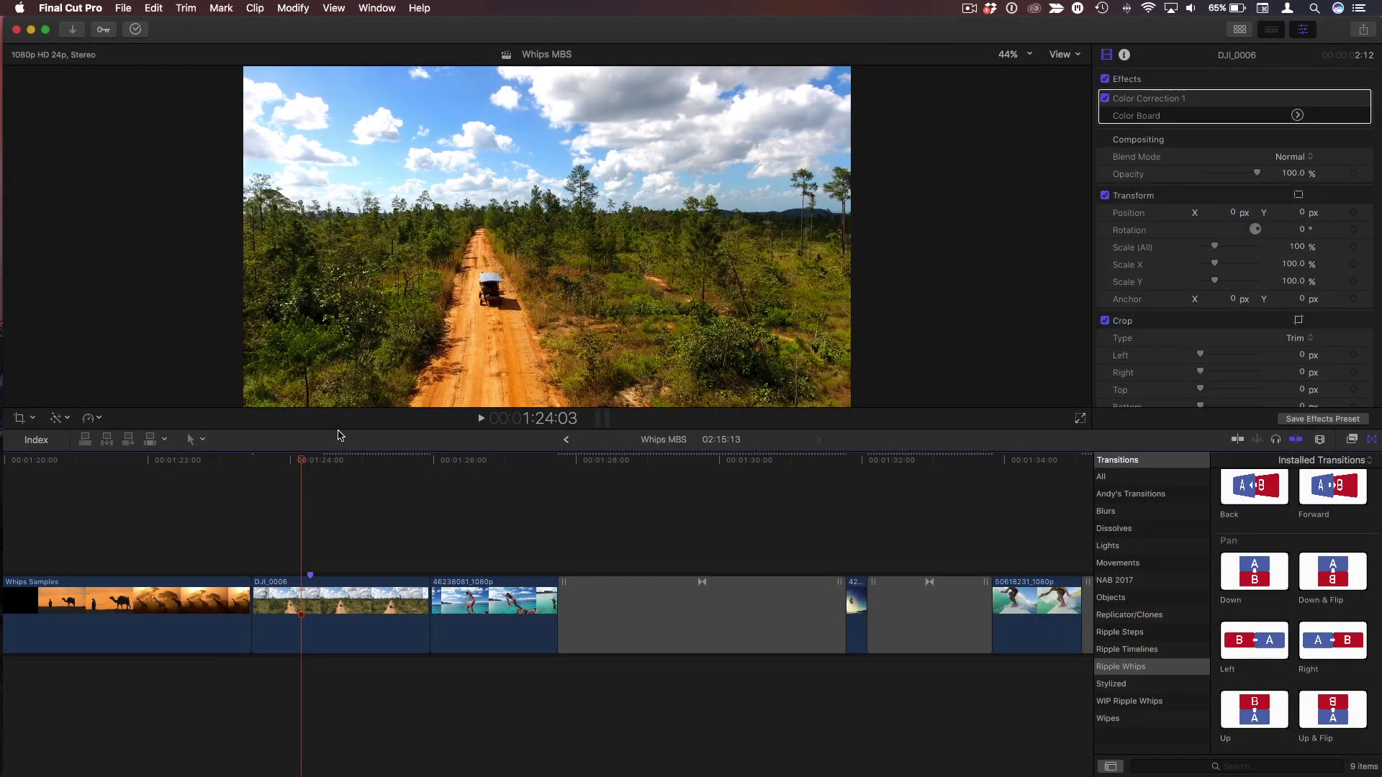
Play the timeline from the drone clip into the cliff-jumping clip.
{"action": "left_click", "coordinate": [278, 468]}
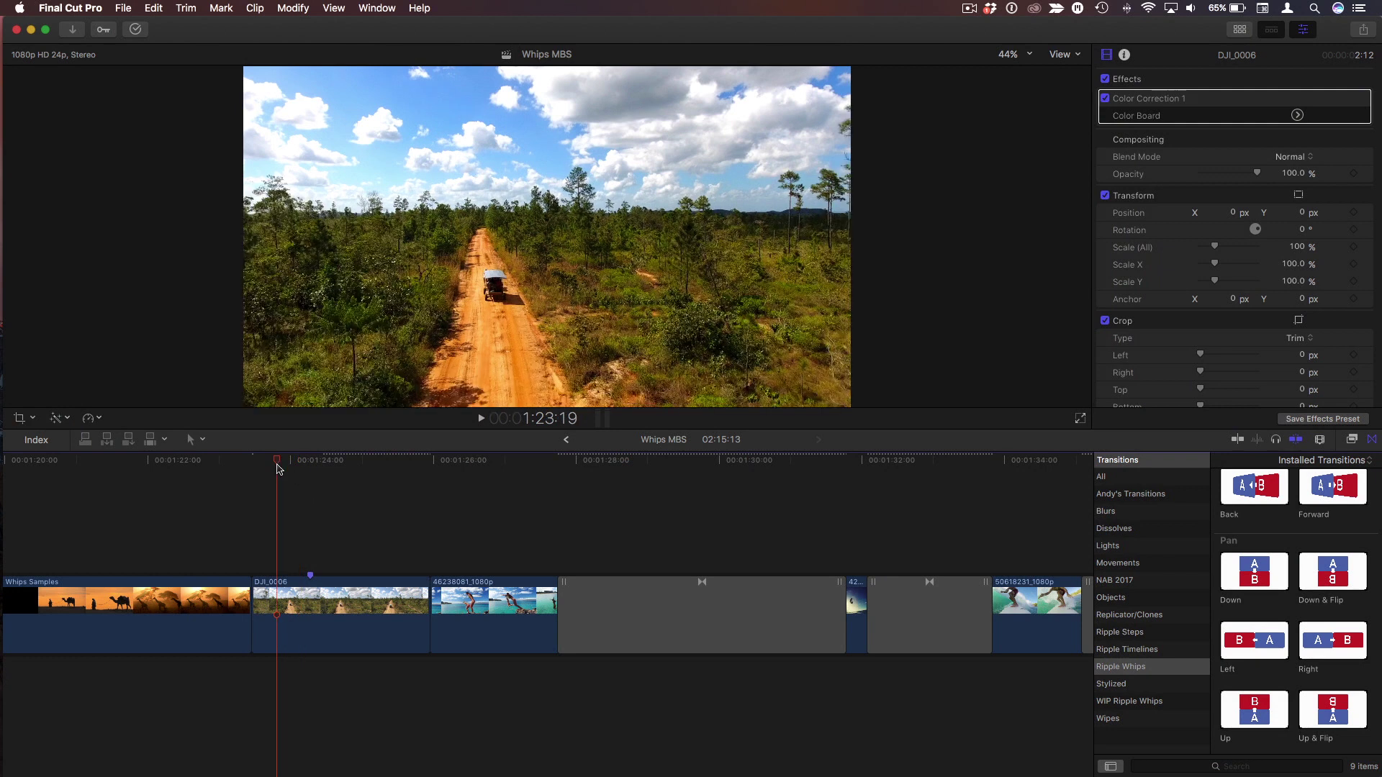
{"action": "key", "text": "space"}
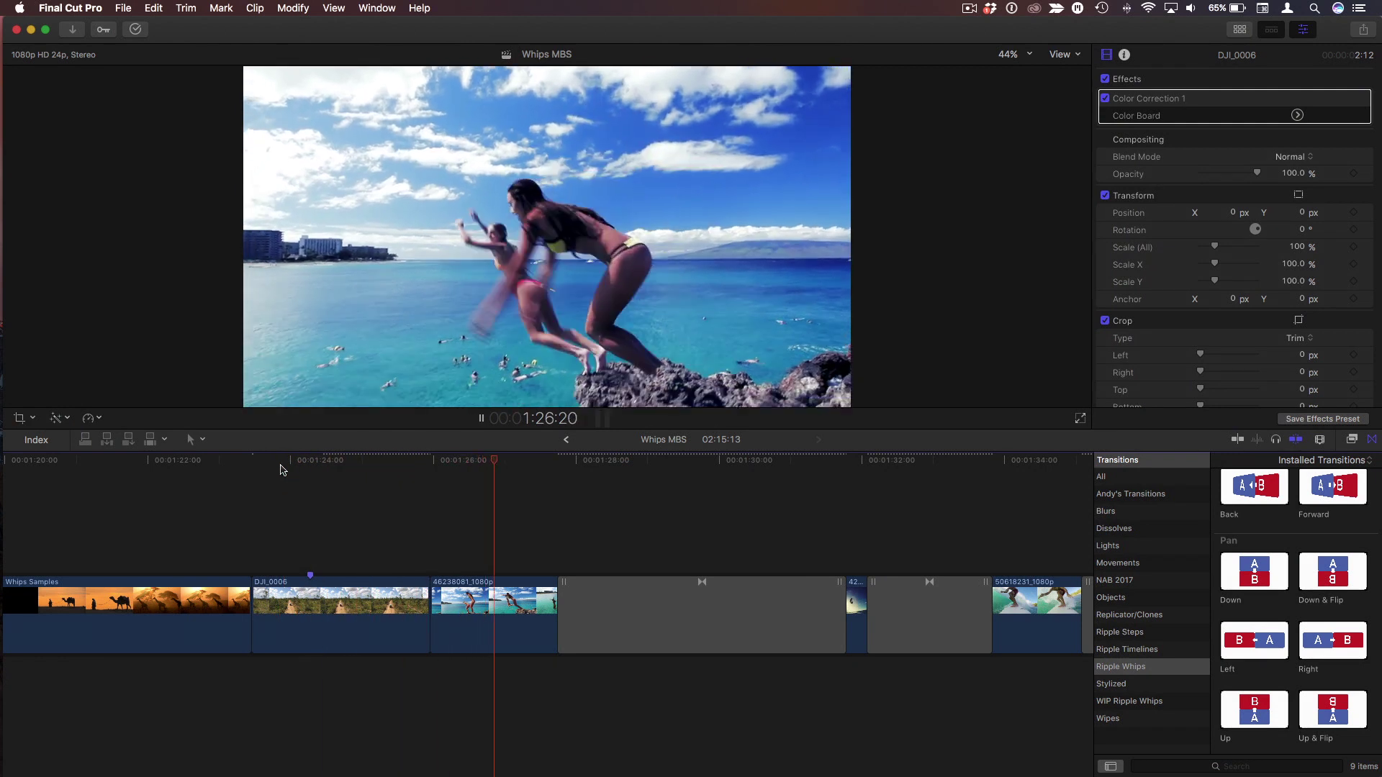
{"action": "key", "text": "space"}
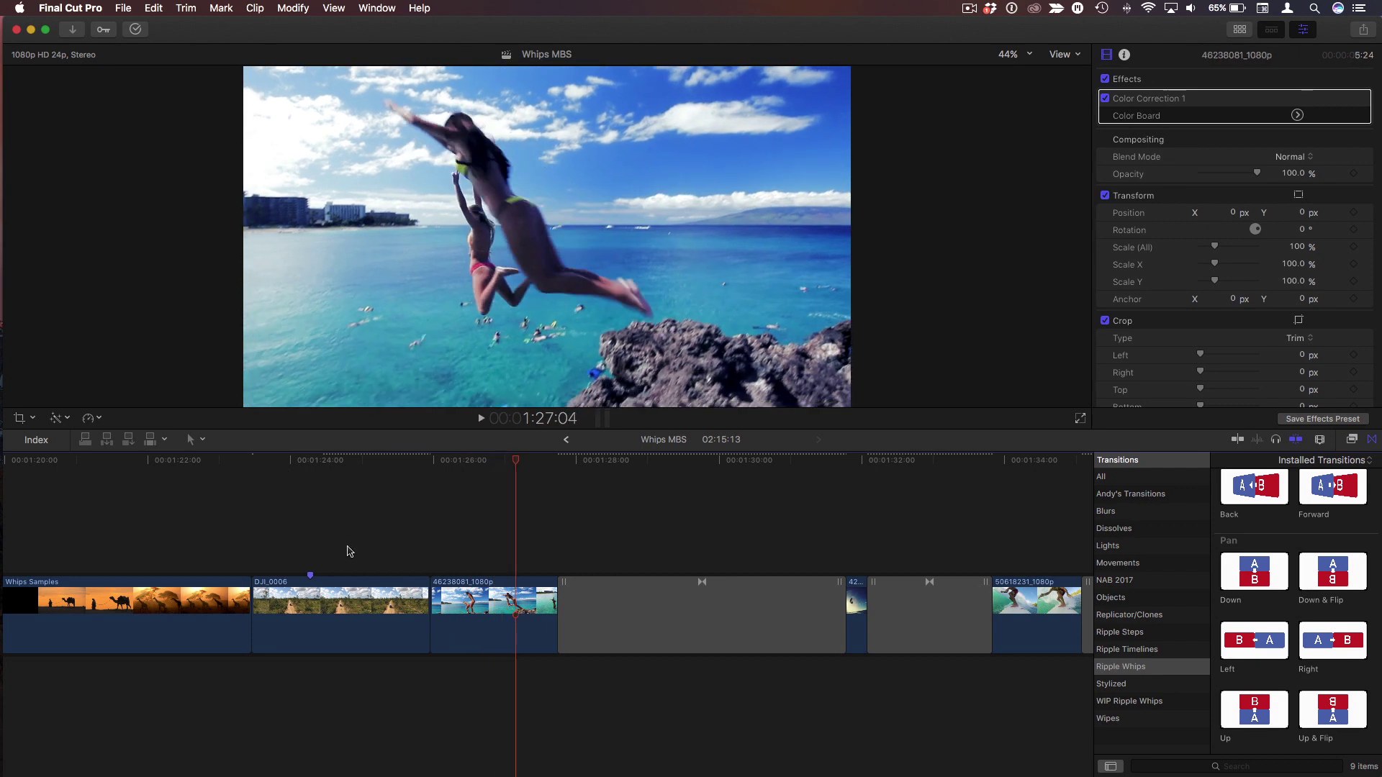
Add an Up & Flip transition at the edit before the 46238081_1080p cliff-jumping clip.
{"action": "left_click", "coordinate": [432, 594]}
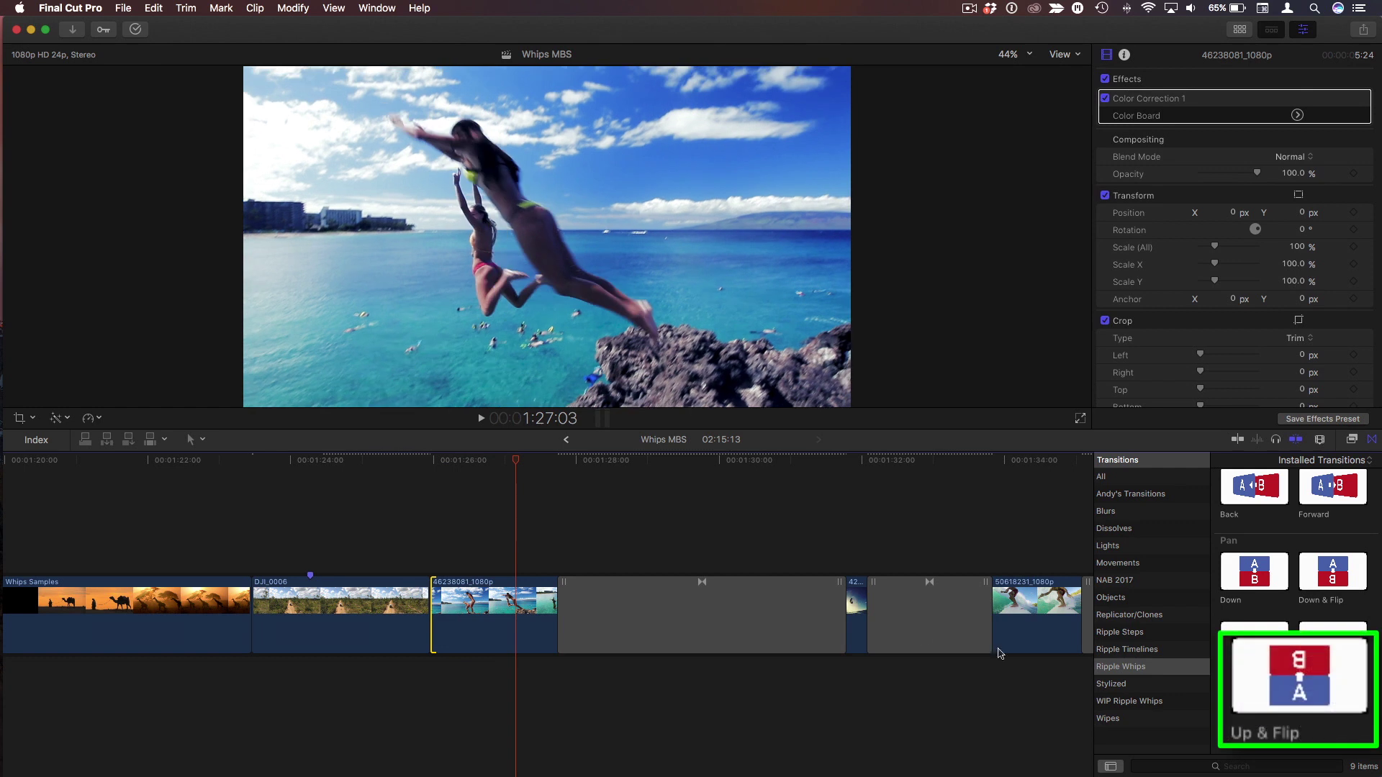
{"action": "double_click", "coordinate": [1333, 709]}
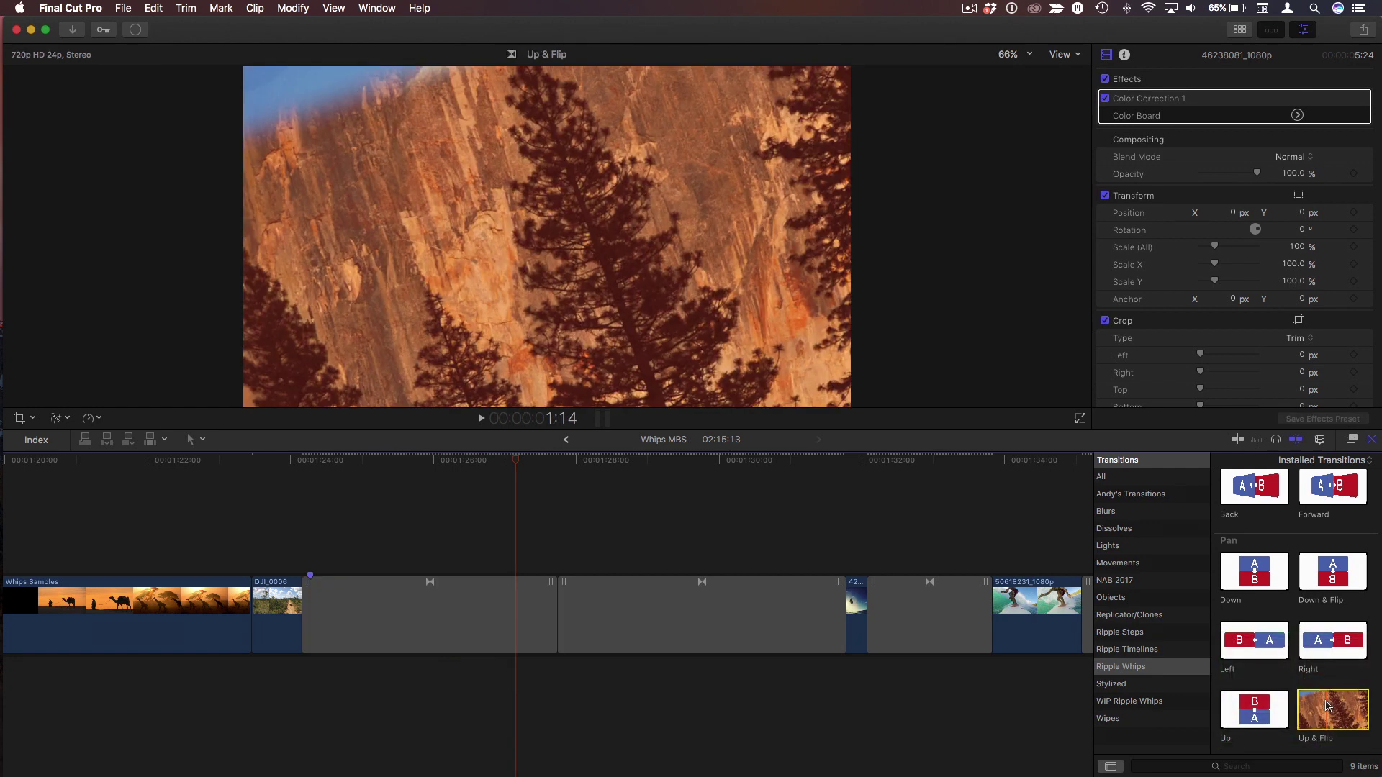
{"action": "left_click", "coordinate": [280, 472]}
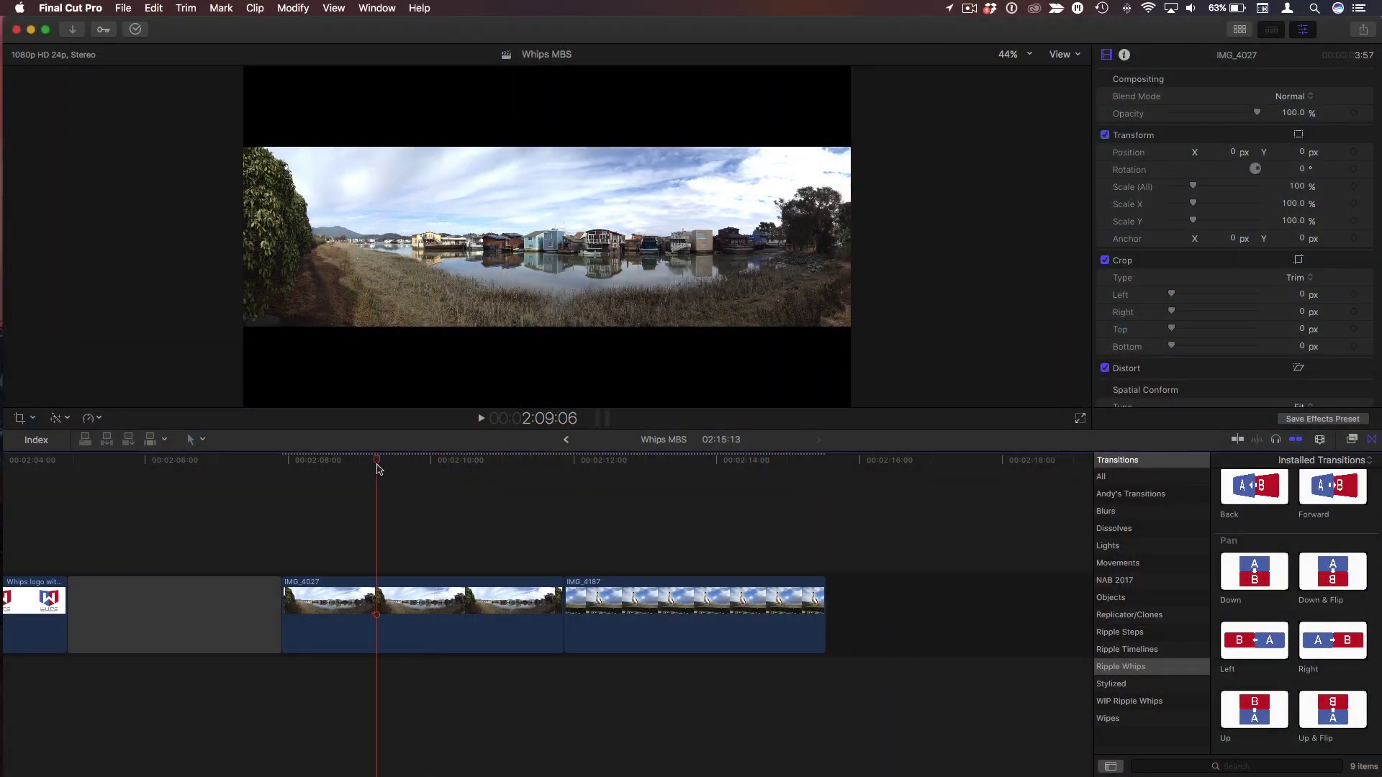
Place Up & Flip between the IMG_4027 panorama and the IMG_4187 pelican photo.
{"action": "left_click_drag", "start_coordinate": [379, 469], "coordinate": [619, 479]}
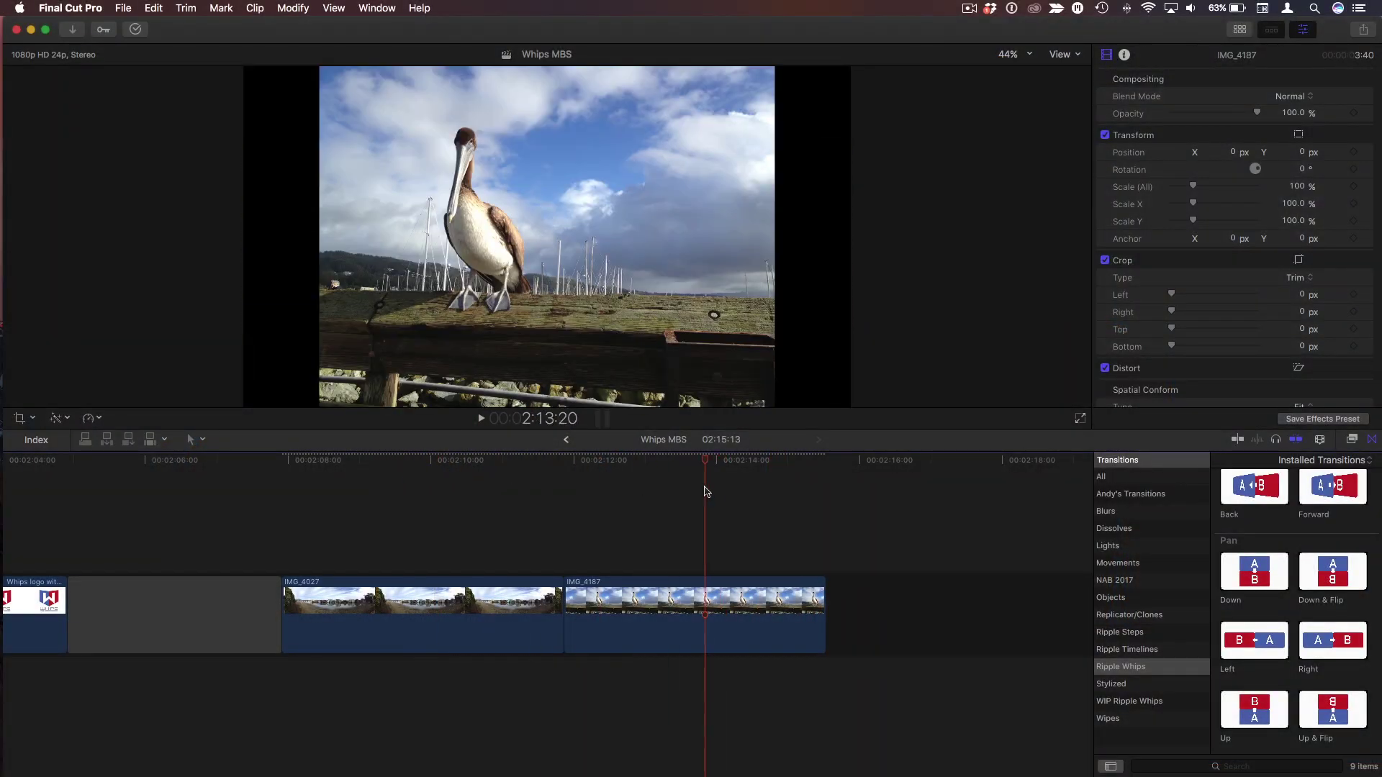
{"action": "left_click_drag", "start_coordinate": [683, 487], "coordinate": [453, 464]}
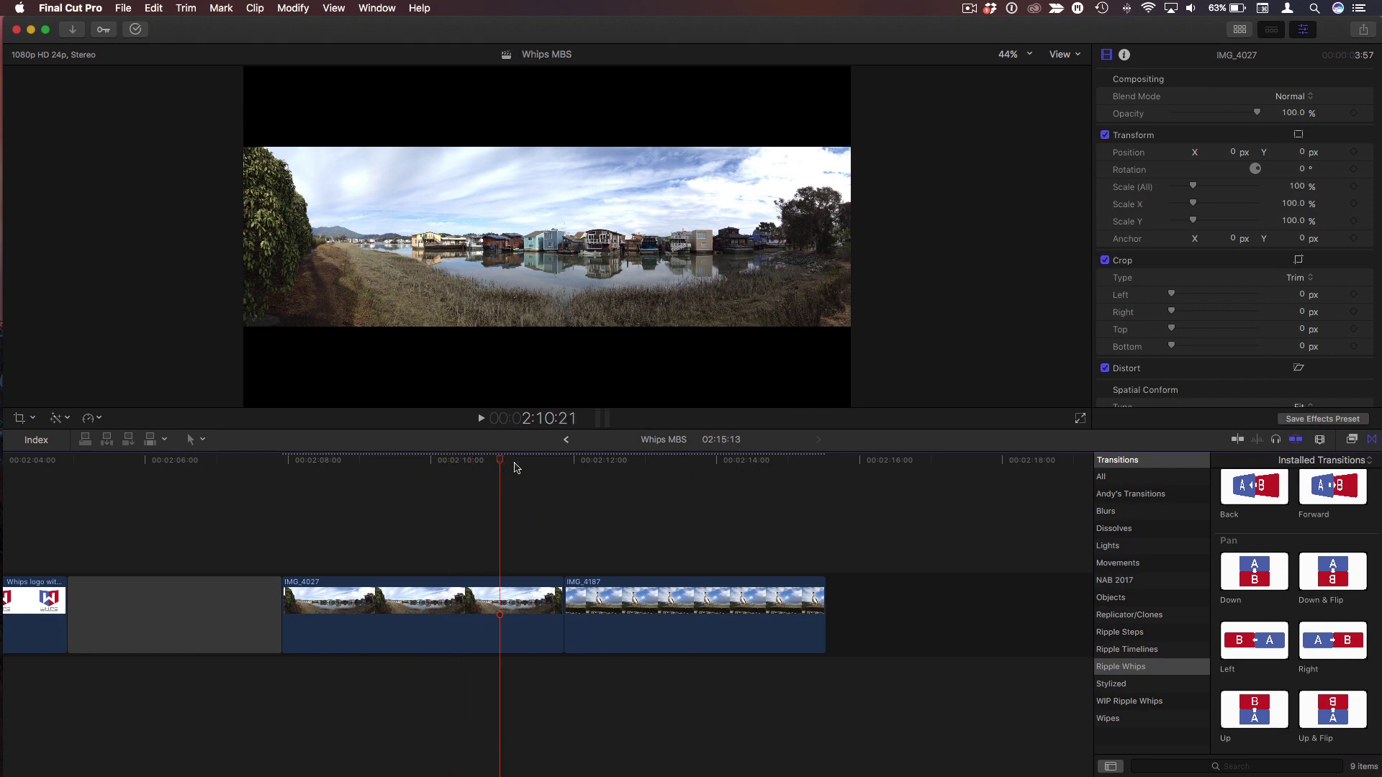
{"action": "left_click_drag", "start_coordinate": [535, 469], "coordinate": [480, 502]}
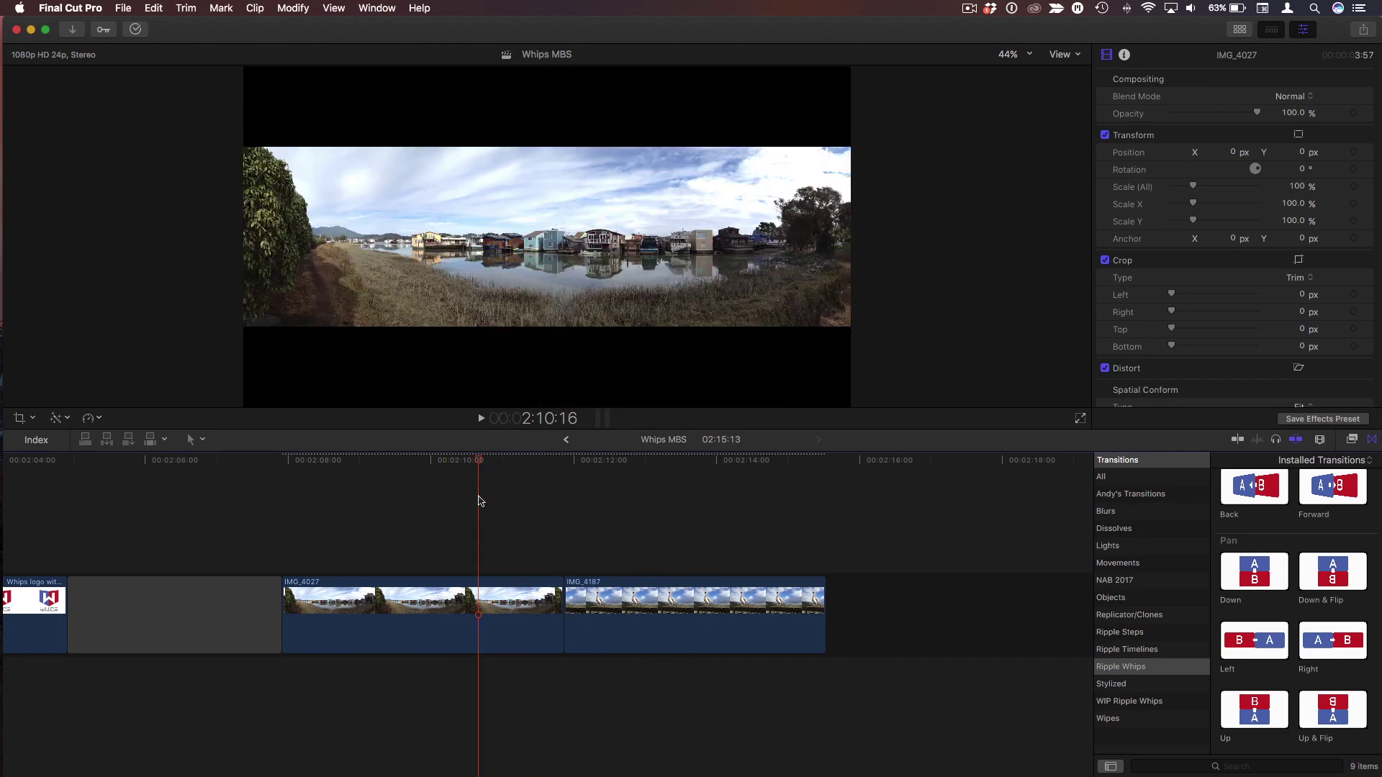
{"action": "left_click_drag", "start_coordinate": [1329, 712], "coordinate": [528, 612]}
Play back the new transition, then select the panorama, transition and pelican together.
{"action": "left_click", "coordinate": [383, 473]}
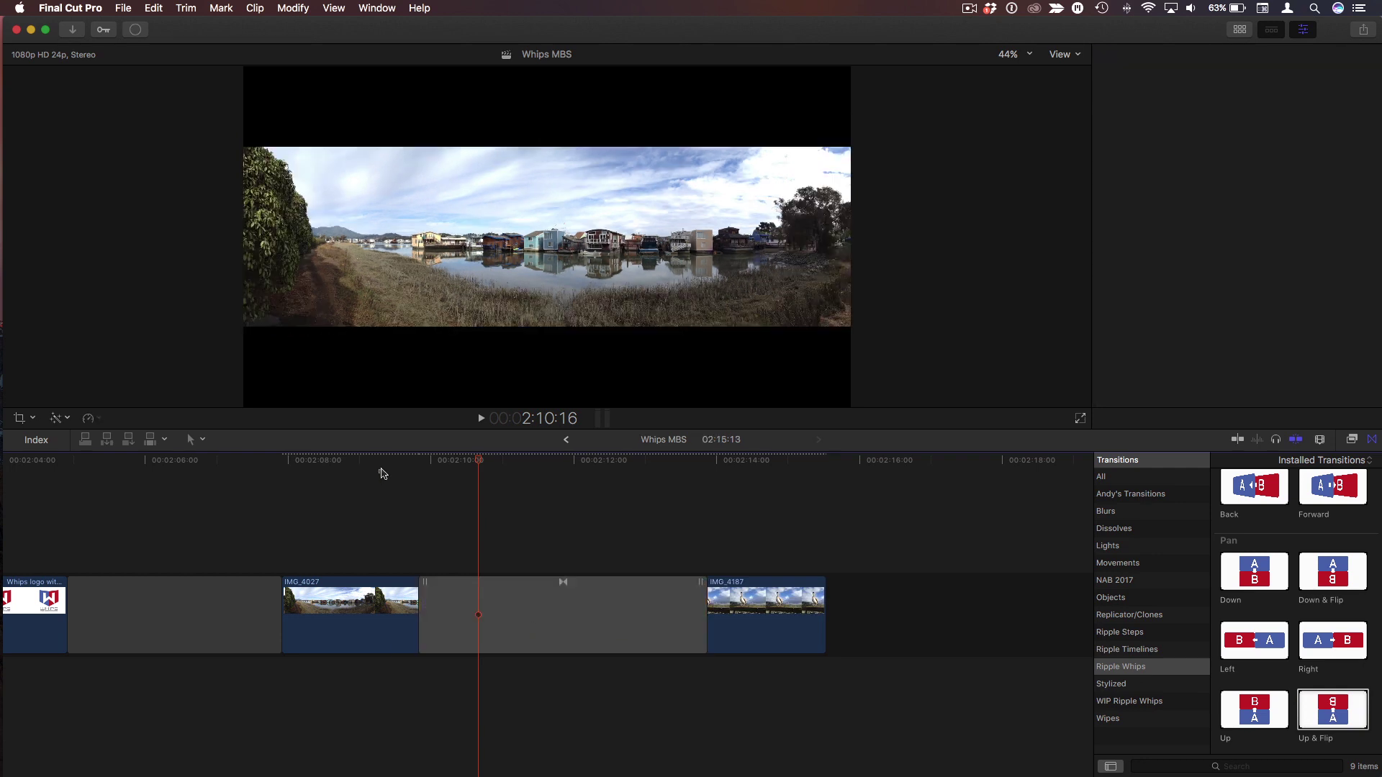
{"action": "key", "text": "space"}
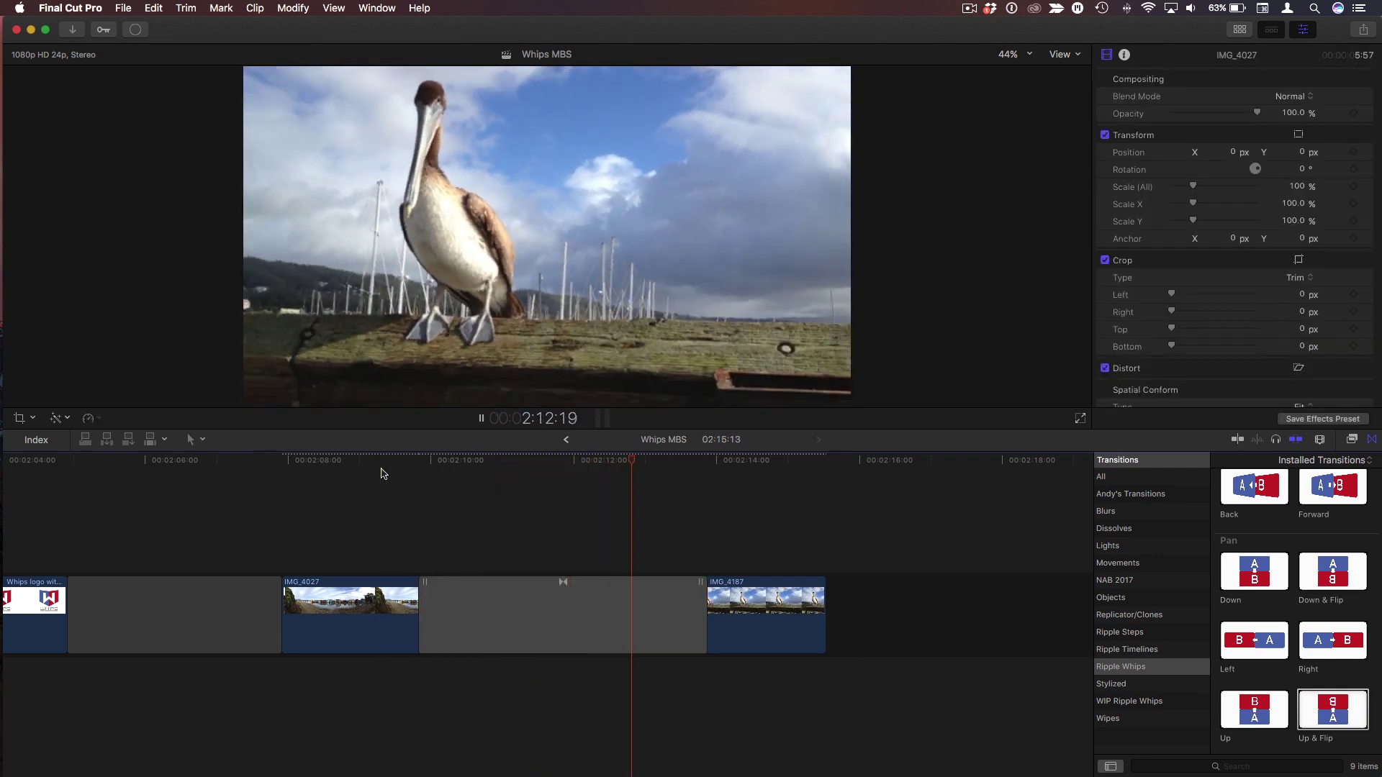
{"action": "left_click", "coordinate": [676, 504]}
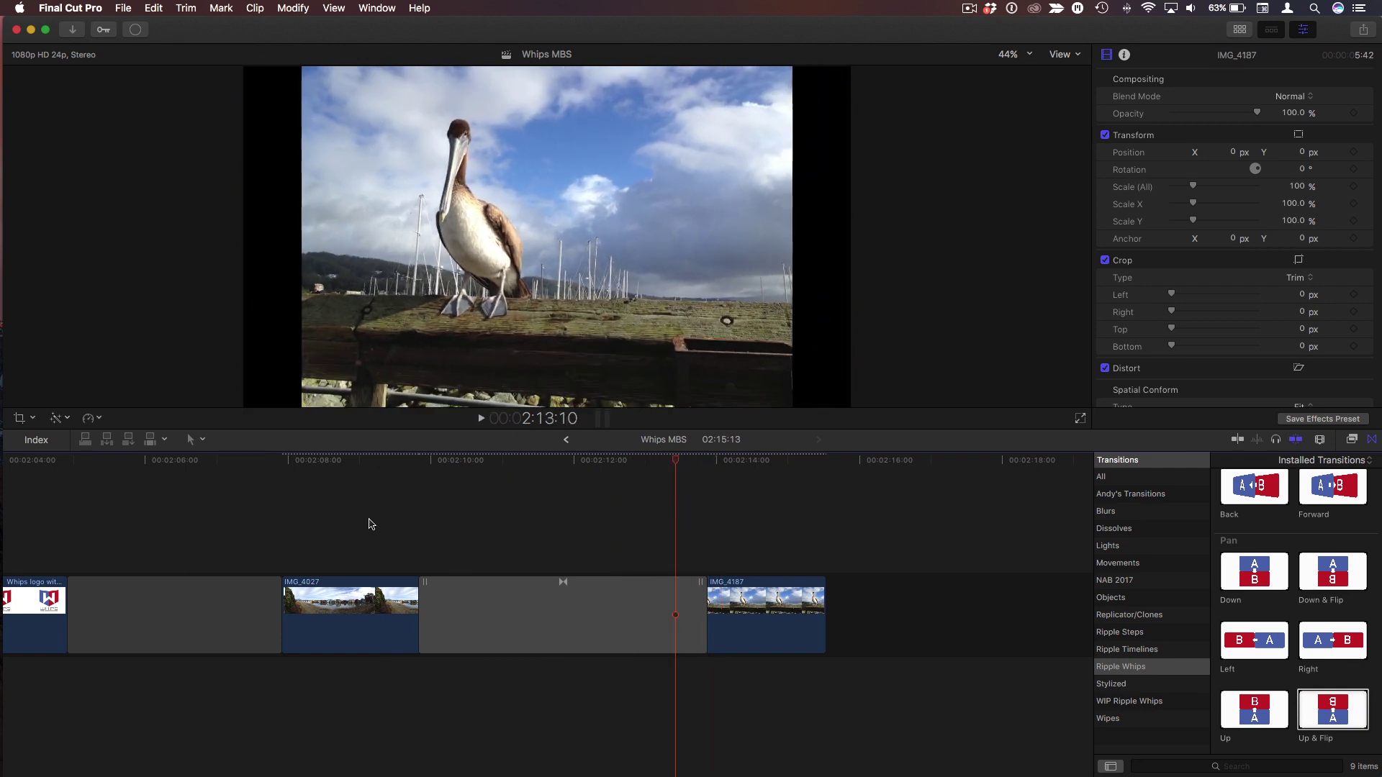
{"action": "left_click_drag", "start_coordinate": [368, 519], "coordinate": [763, 625]}
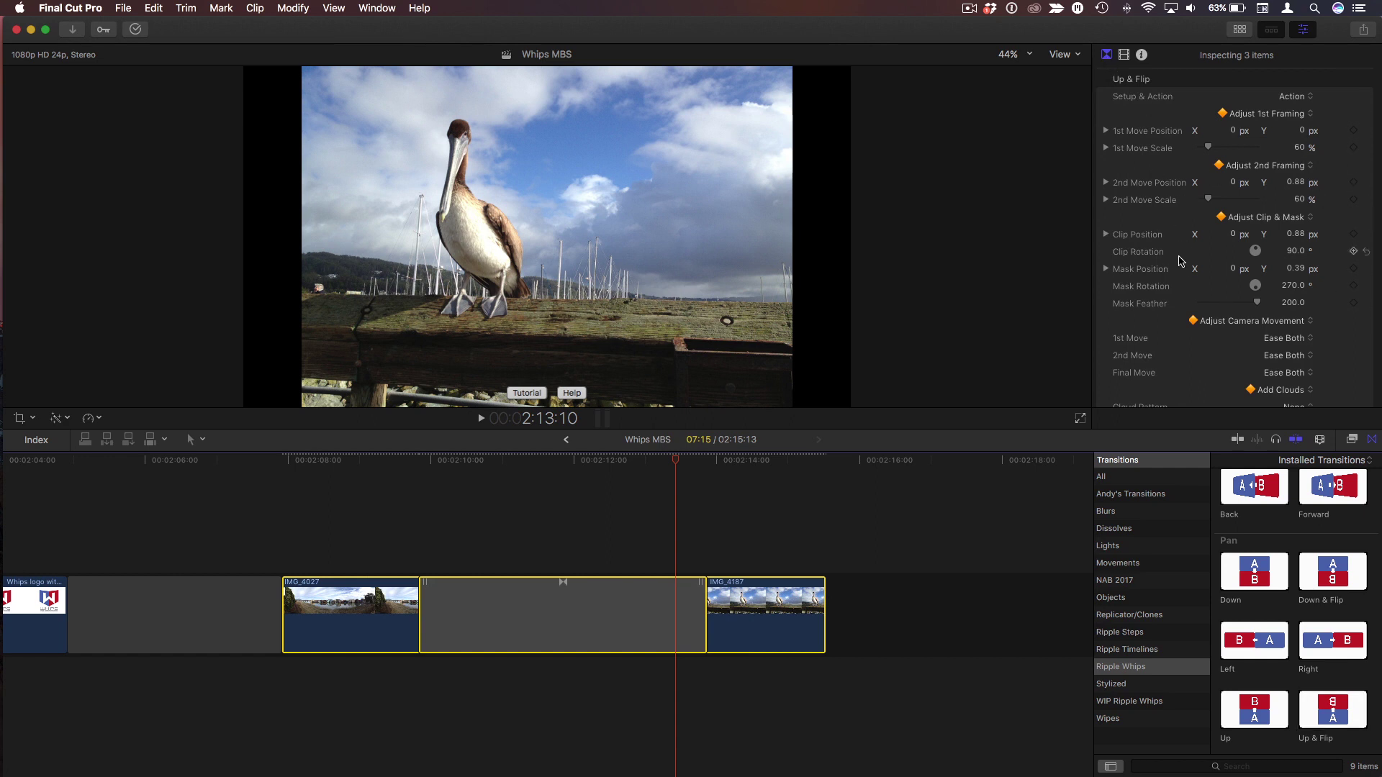
Set Spatial Conform Type to Fill for the panorama and pelican clips and preview.
{"action": "left_click", "coordinate": [1125, 55]}
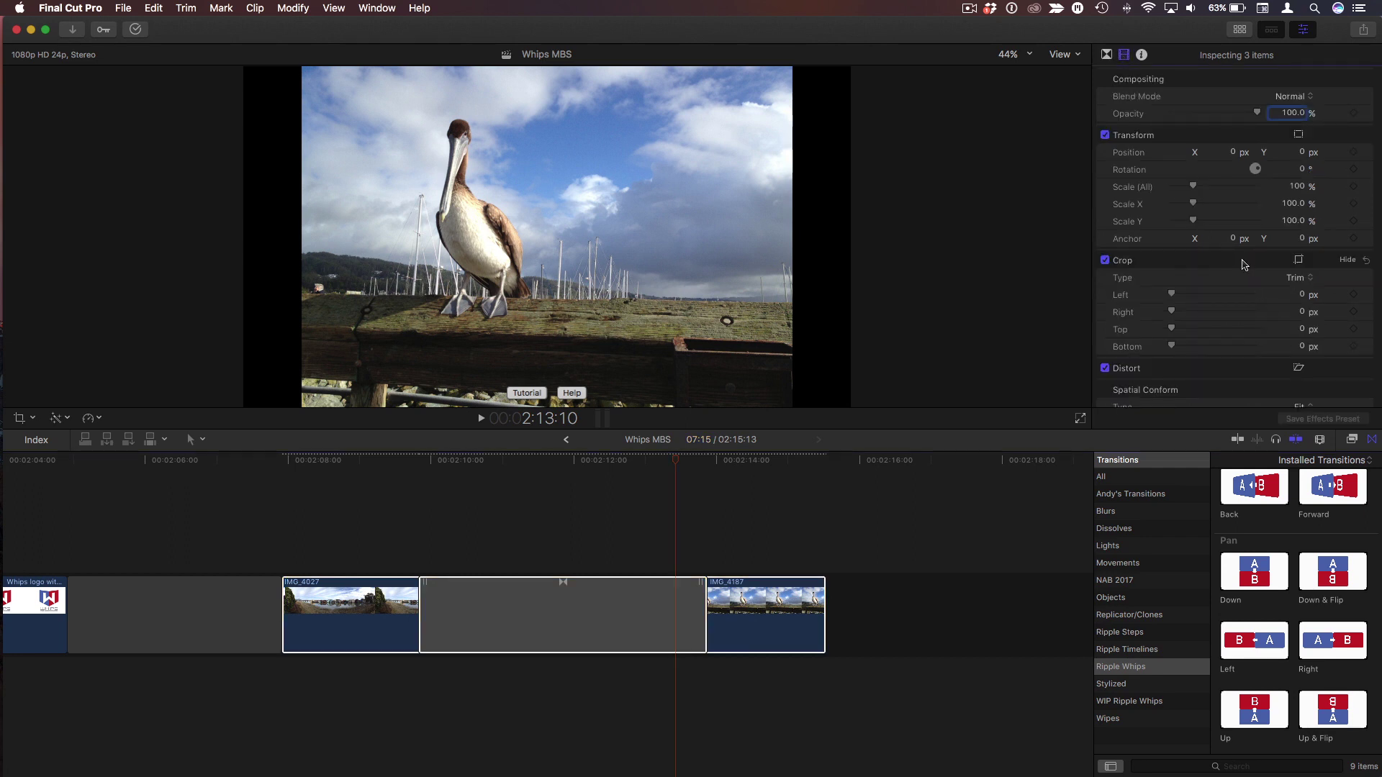
{"action": "scroll", "coordinate": [1245, 265], "scroll_direction": "down", "scroll_amount": 2}
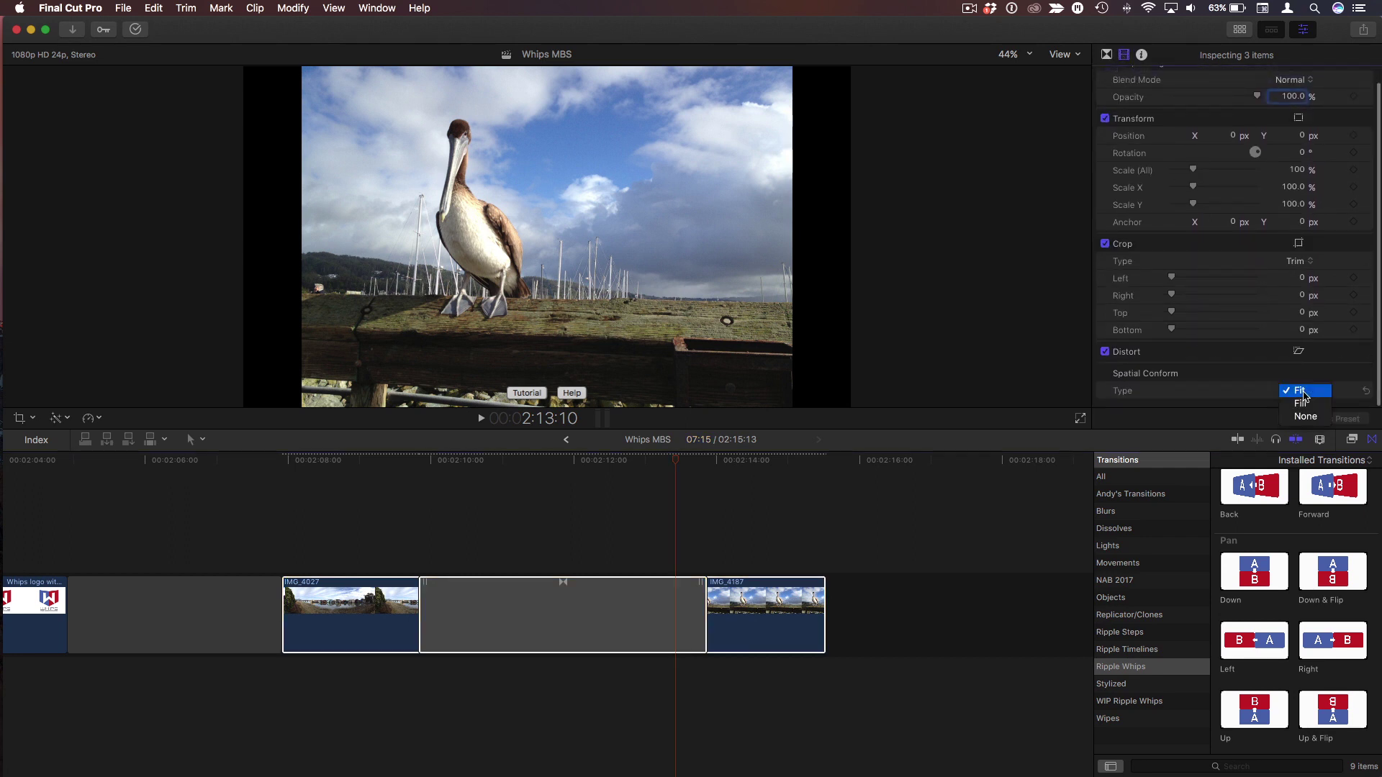
{"action": "left_click", "coordinate": [1311, 405]}
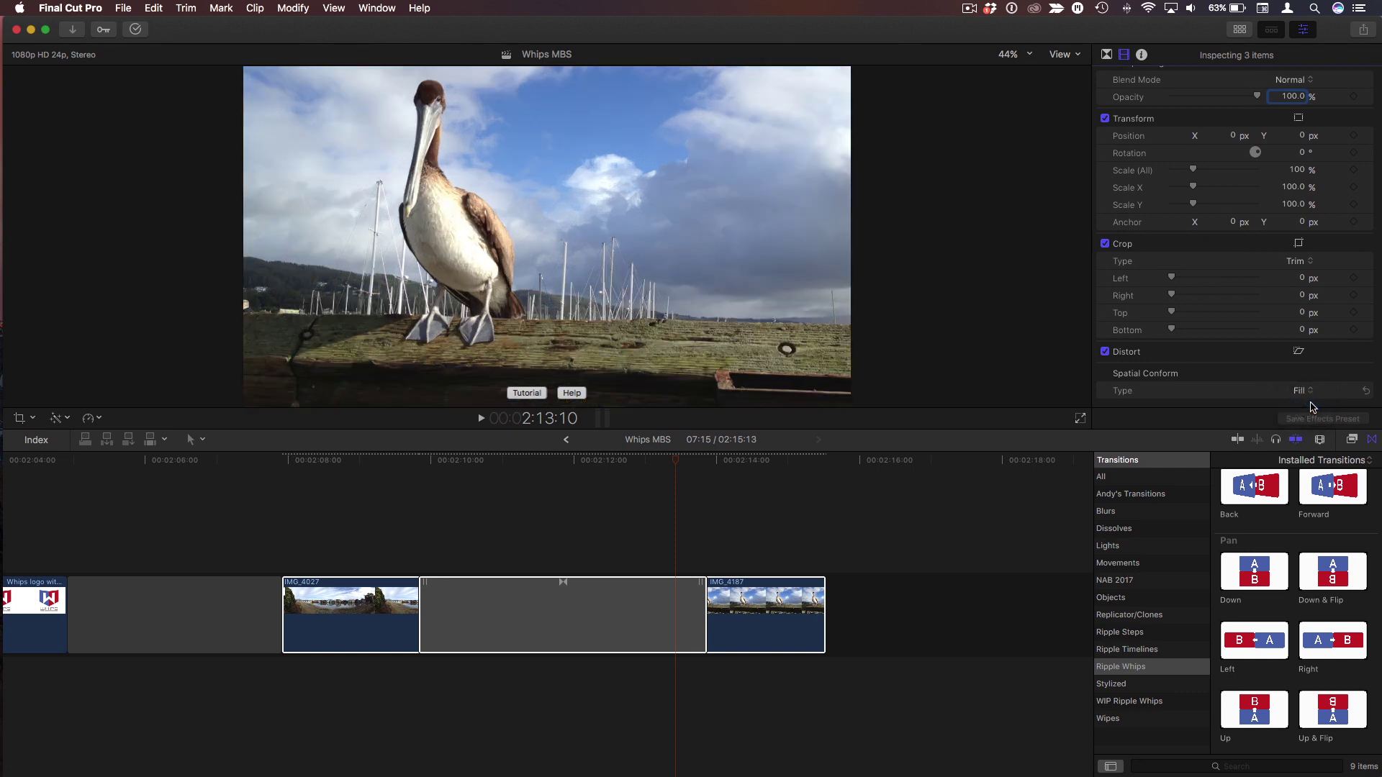
{"action": "left_click", "coordinate": [363, 463]}
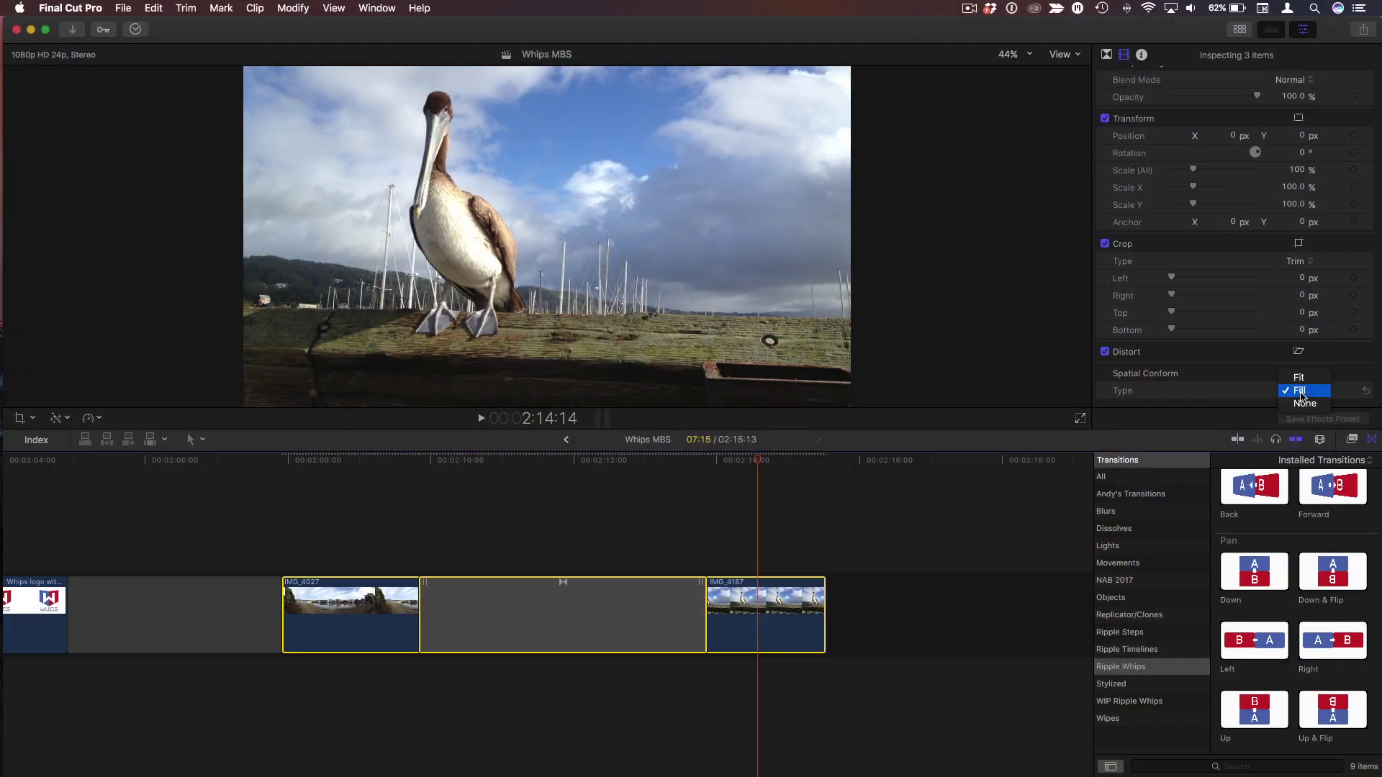
Set Spatial Conform back to Fit and move the playhead into the panorama.
{"action": "left_click", "coordinate": [1303, 377]}
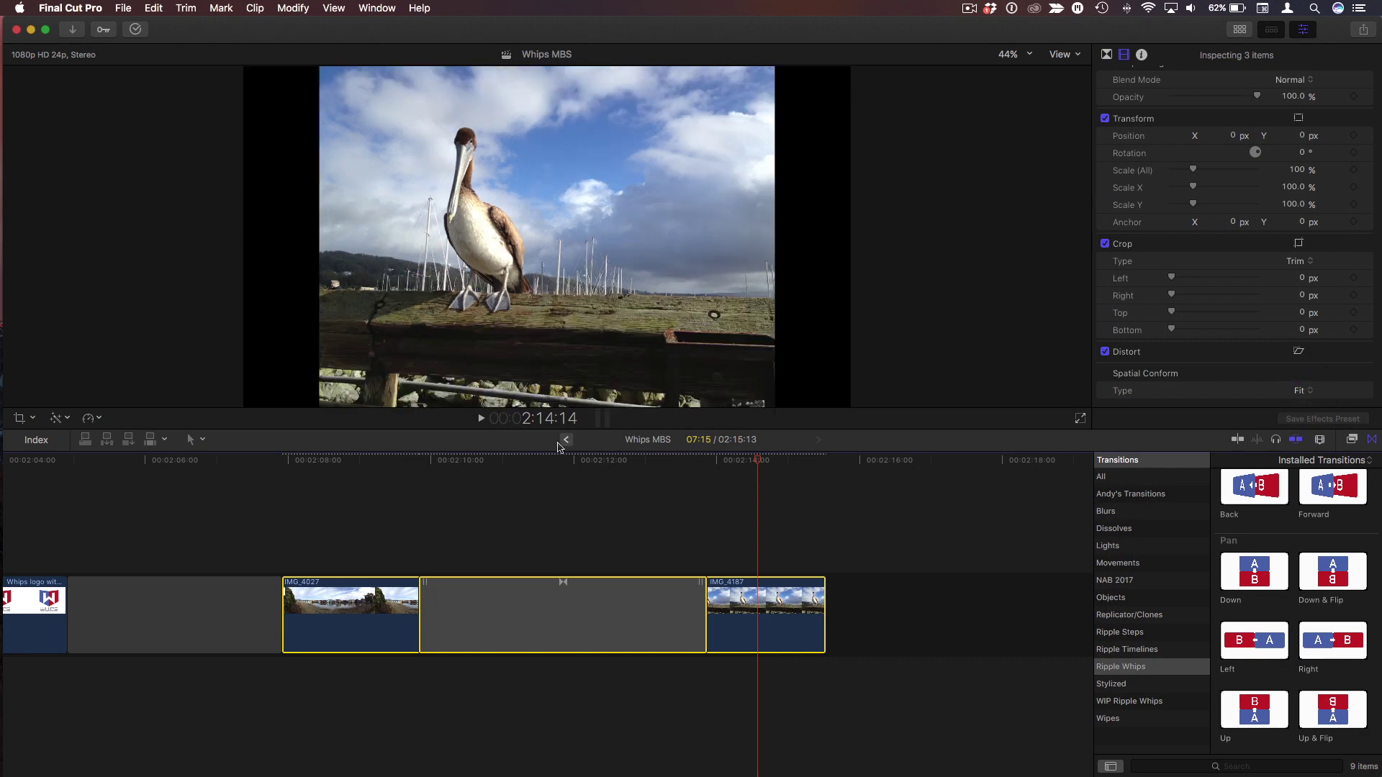
{"action": "left_click", "coordinate": [518, 488]}
{"action": "left_click", "coordinate": [349, 463]}
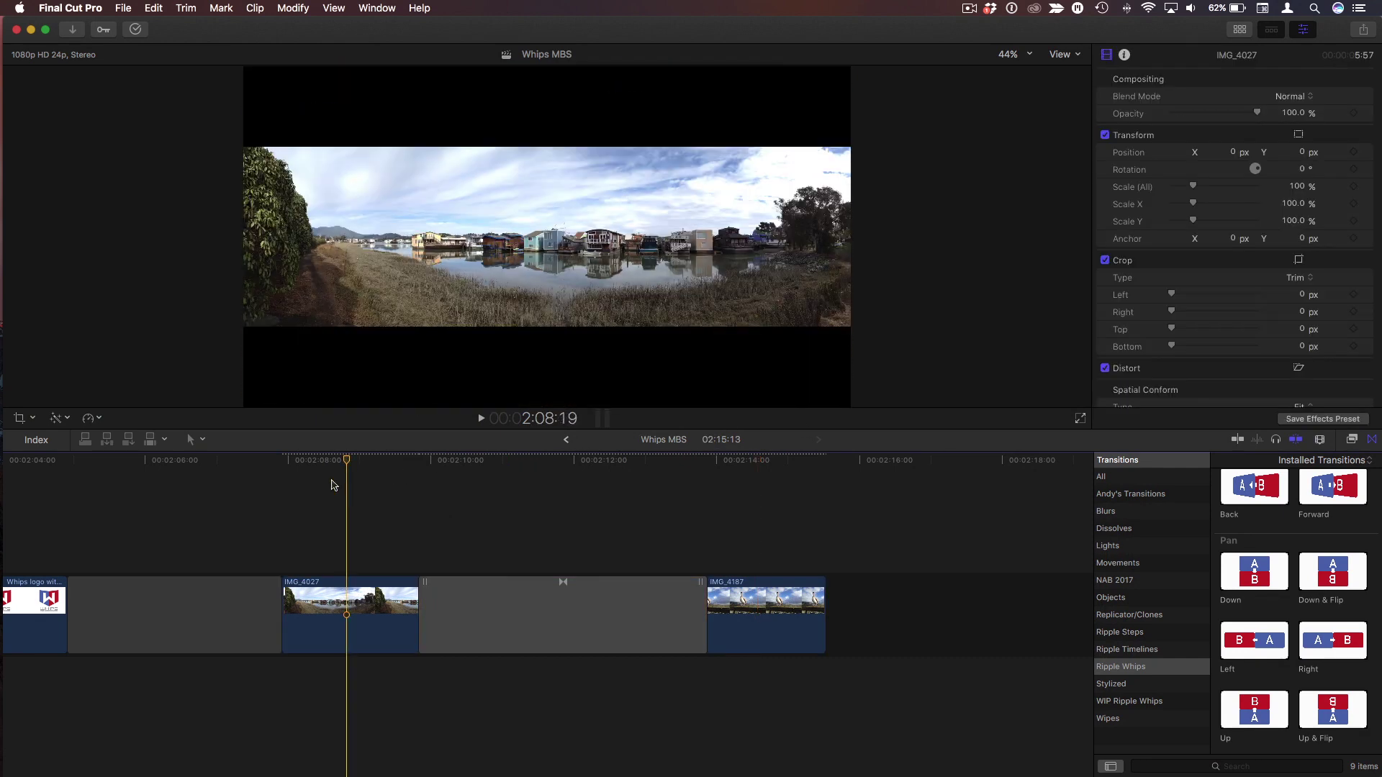
Give IMG_4027 a rightward Ken Burns pan with adjusted start and end framings, then preview.
{"action": "left_click", "coordinate": [19, 418]}
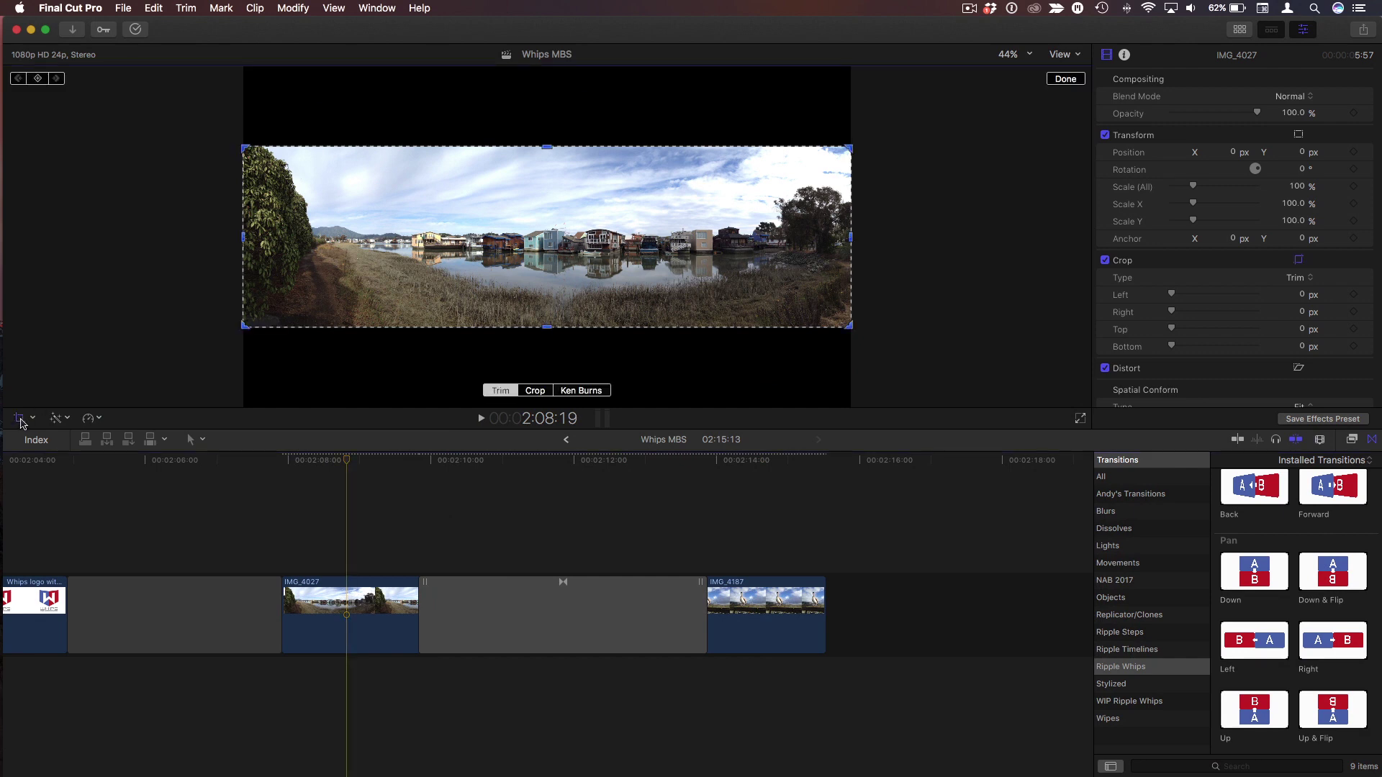
{"action": "left_click", "coordinate": [577, 391]}
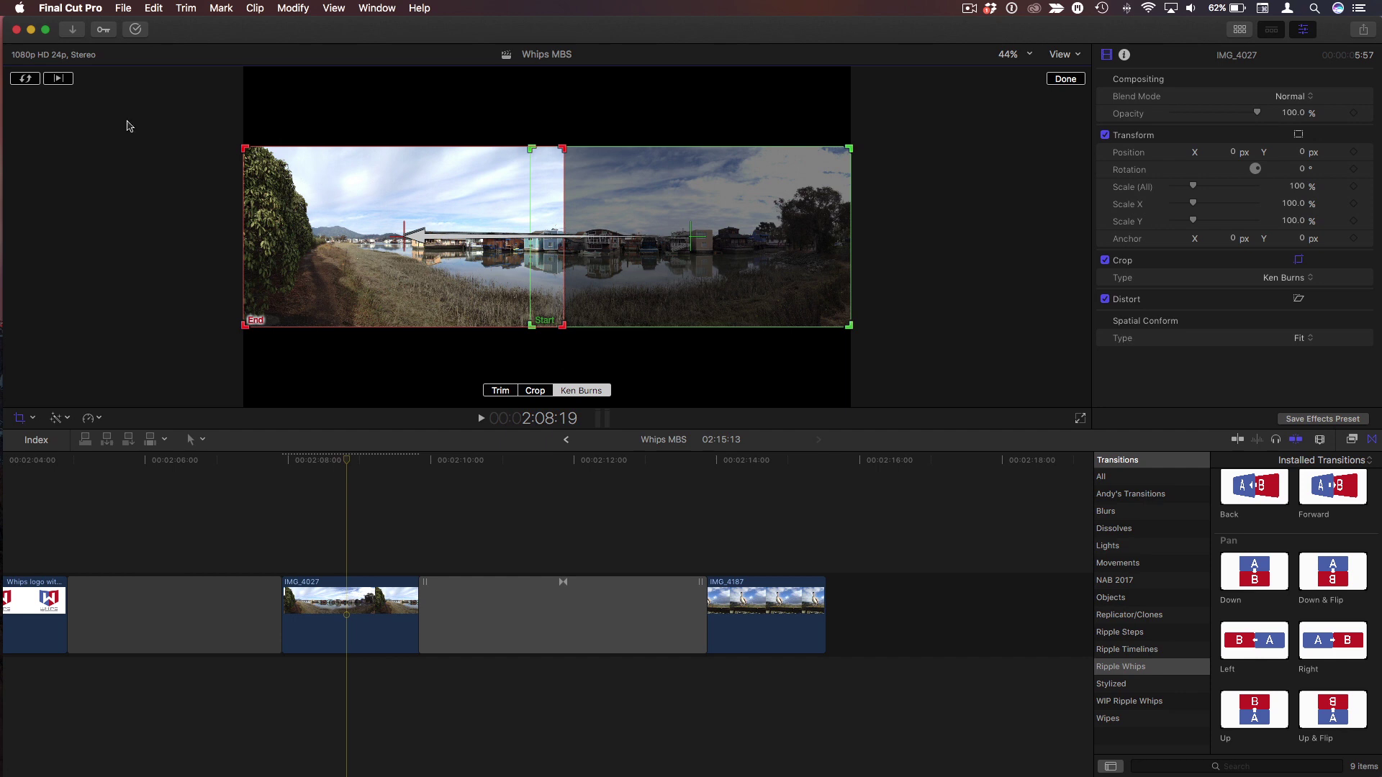
{"action": "left_click", "coordinate": [25, 78]}
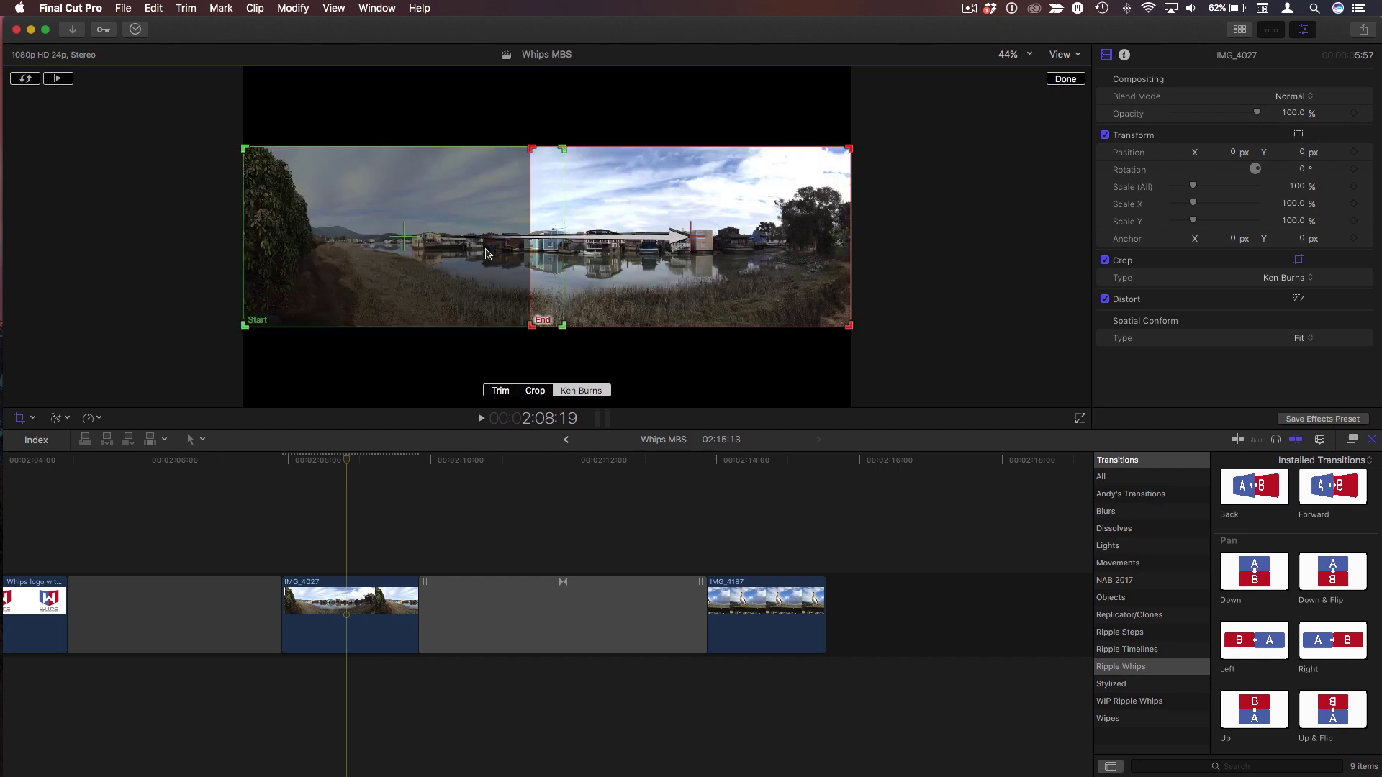
{"action": "left_click_drag", "start_coordinate": [429, 246], "coordinate": [546, 249]}
{"action": "left_click_drag", "start_coordinate": [701, 277], "coordinate": [687, 278]}
{"action": "left_click", "coordinate": [362, 469]}
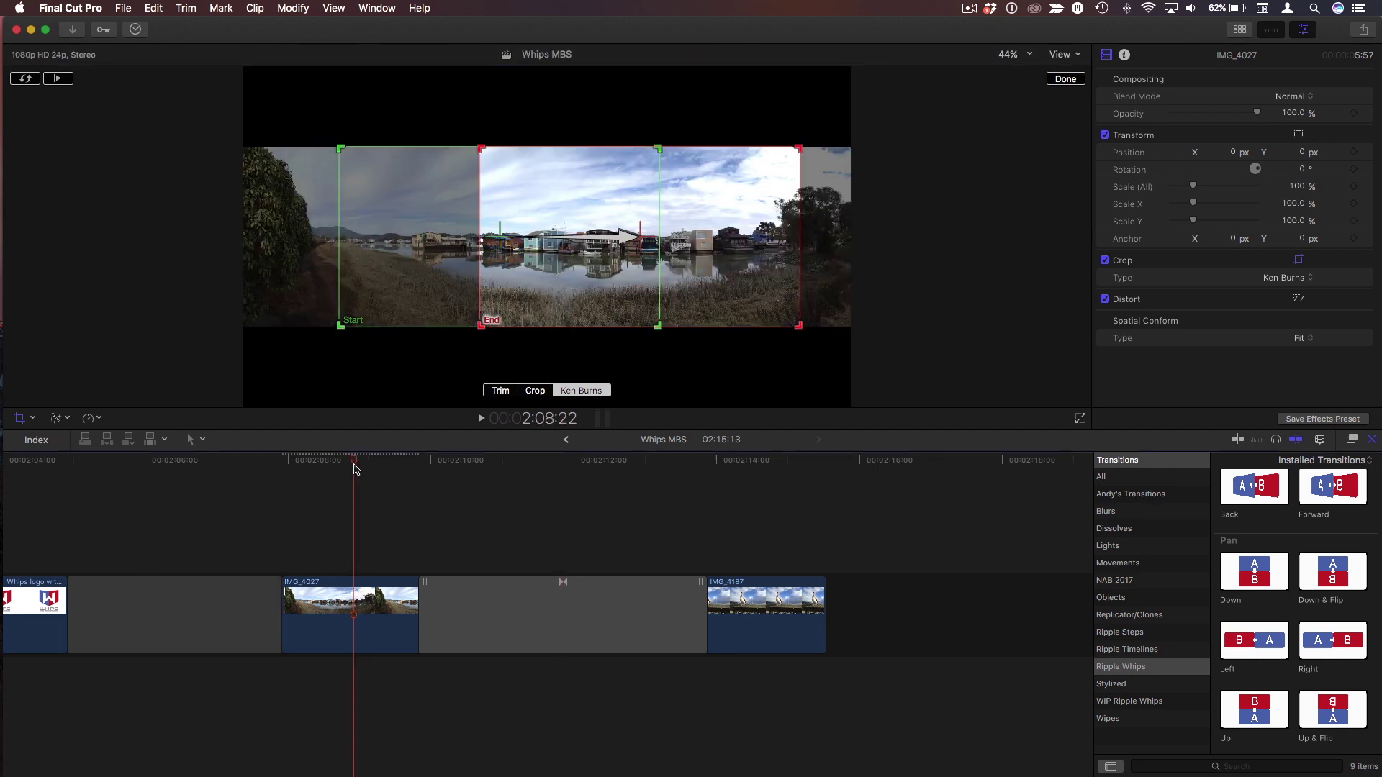
{"action": "left_click", "coordinate": [420, 295]}
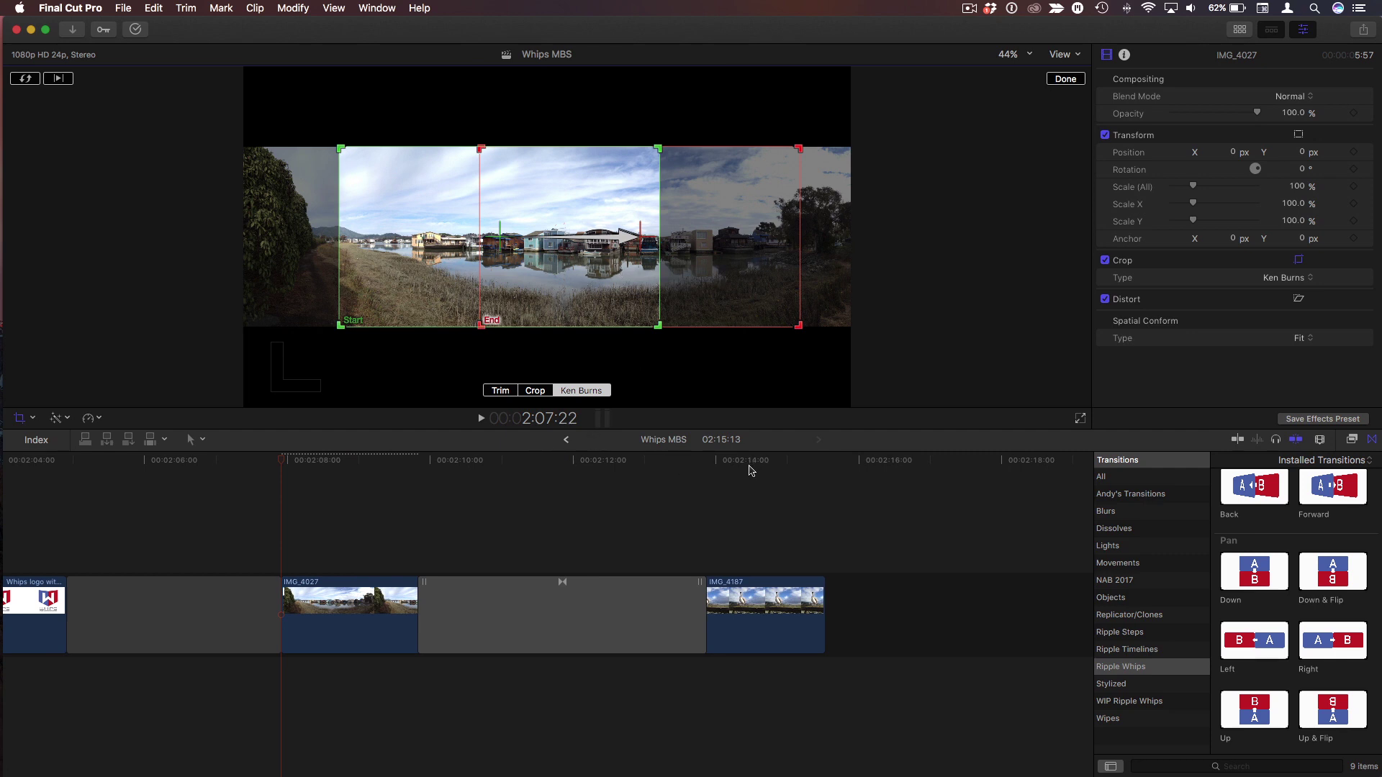
{"action": "left_click", "coordinate": [58, 80]}
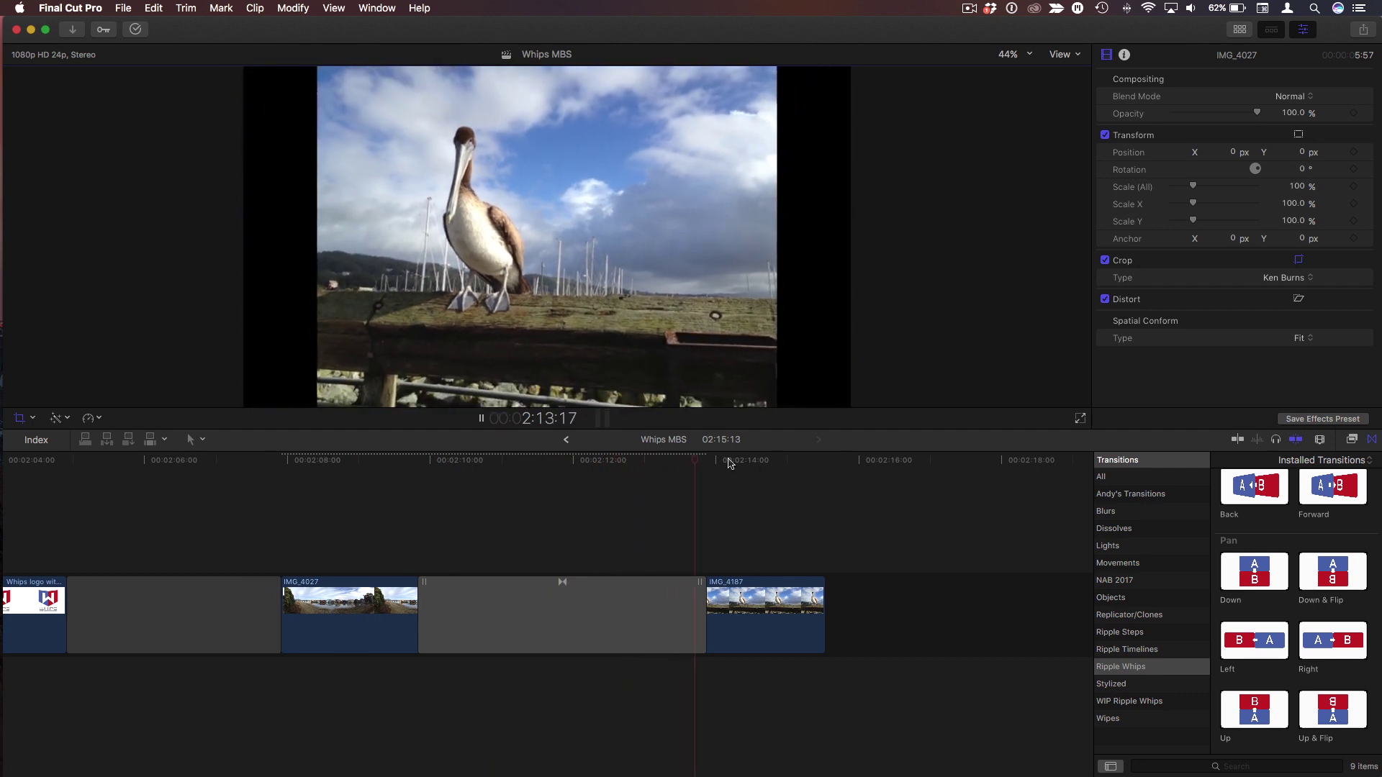
Apply Ken Burns to IMG_4187, swapping framings and shrinking the Start rectangle onto the pelican.
{"action": "key", "text": "shift+c"}
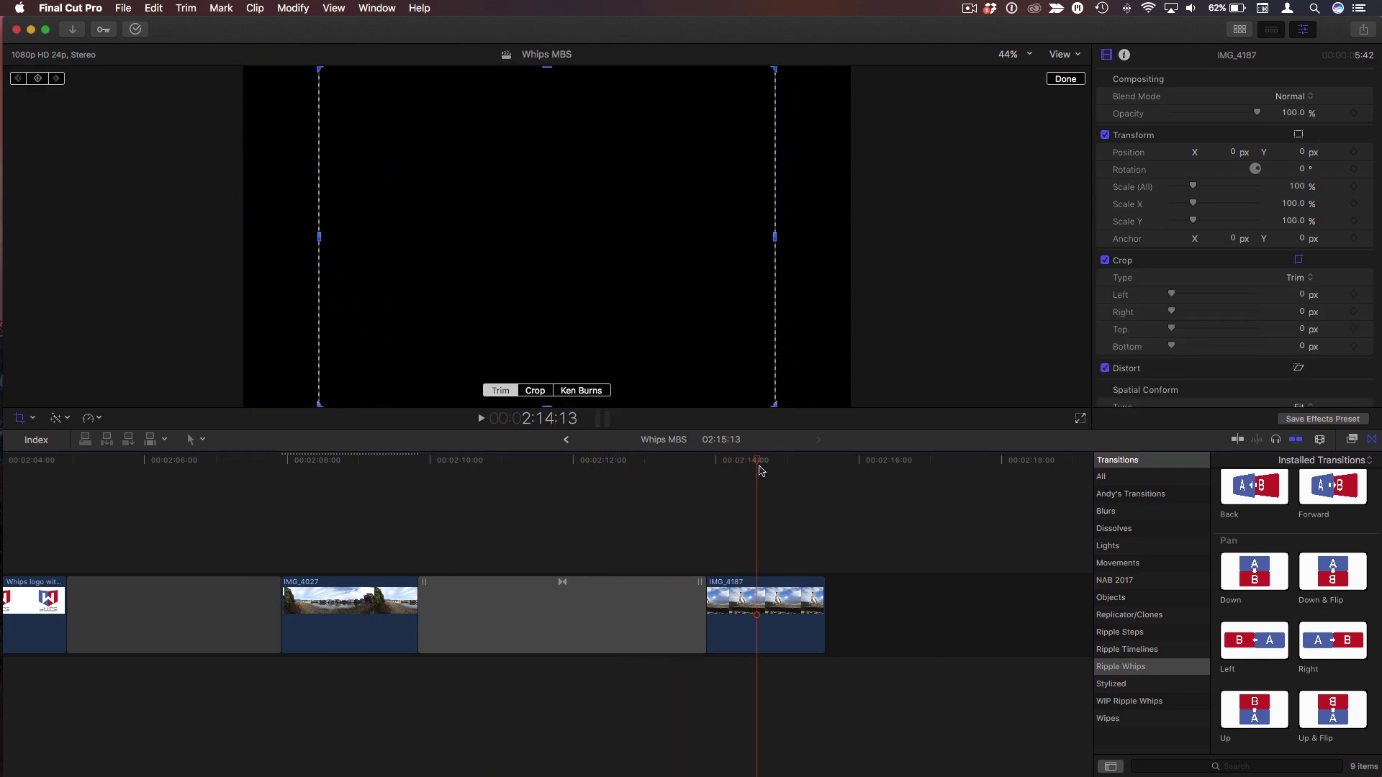
{"action": "left_click", "coordinate": [582, 391]}
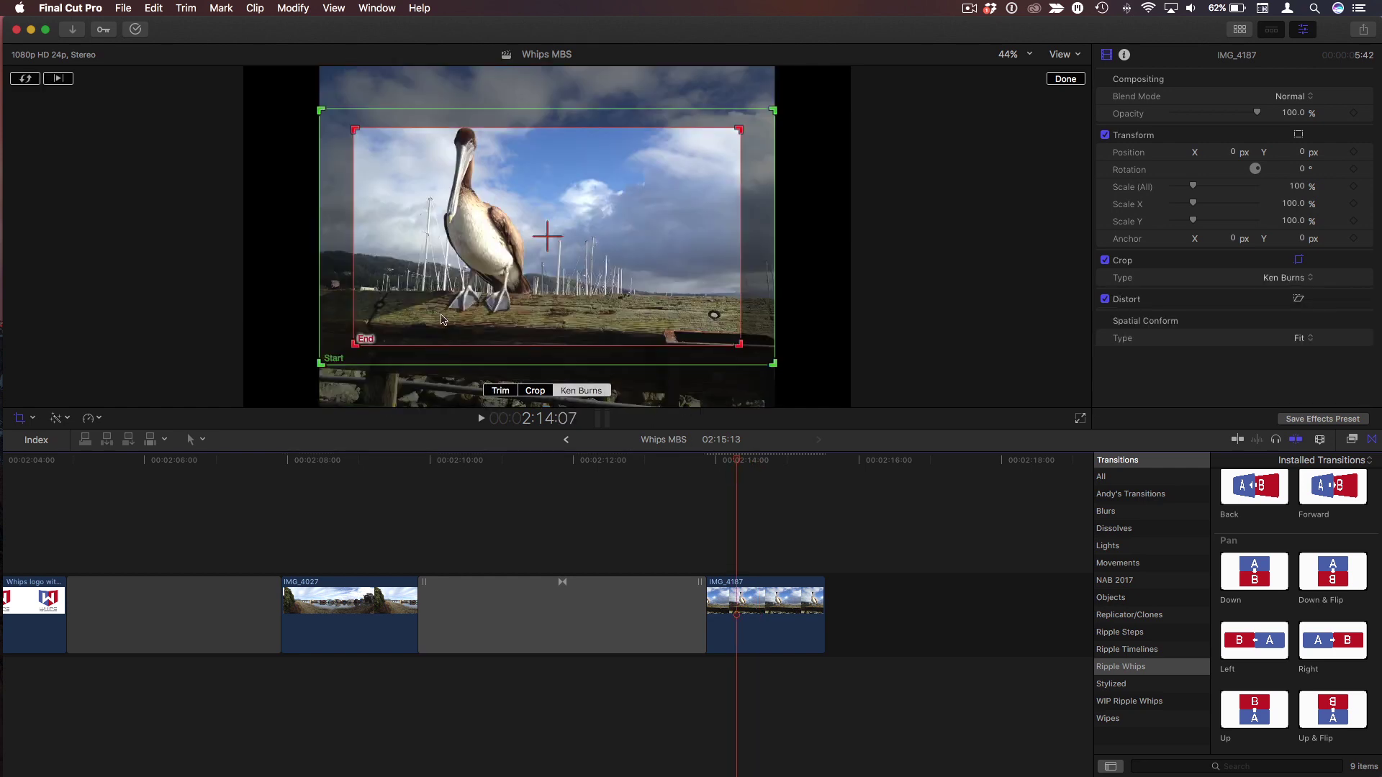
{"action": "left_click", "coordinate": [25, 79]}
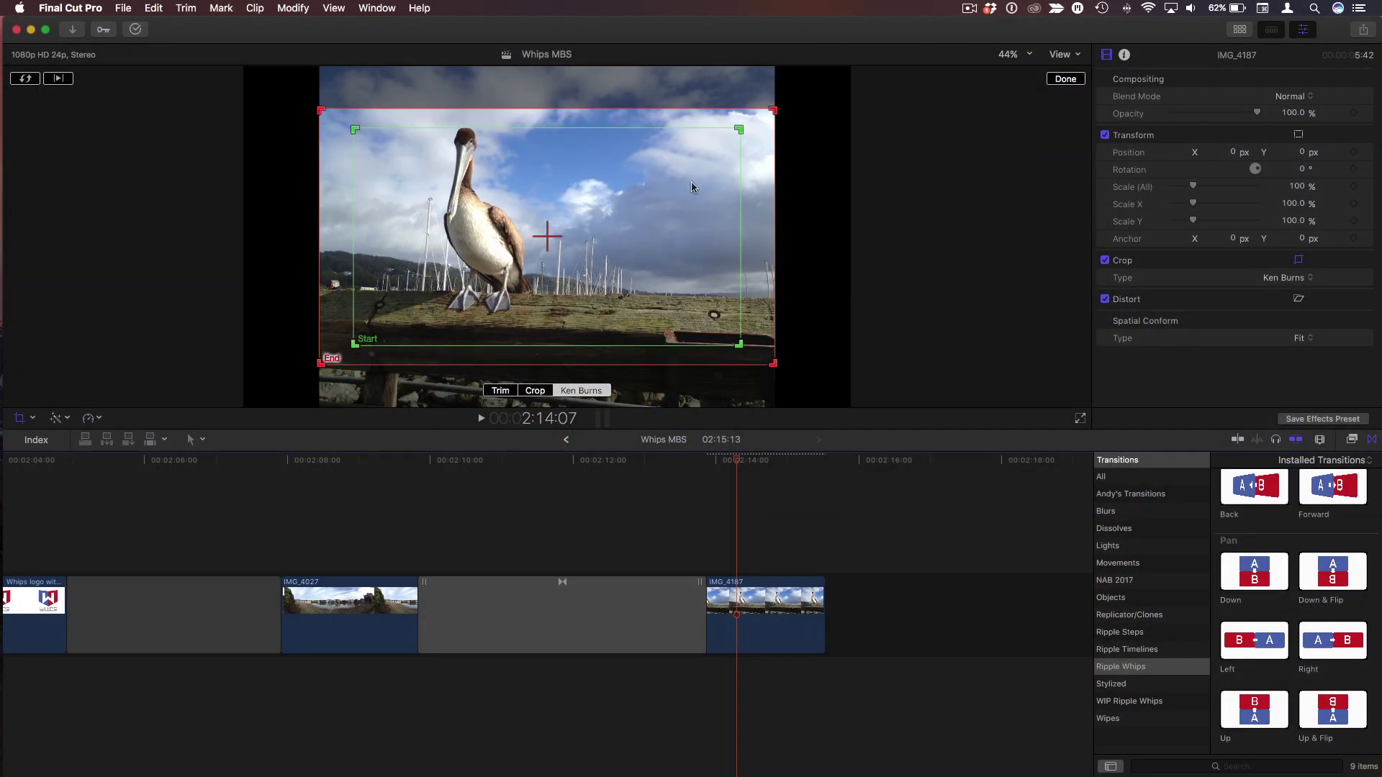
{"action": "left_click_drag", "start_coordinate": [735, 128], "coordinate": [693, 155]}
{"action": "left_click", "coordinate": [763, 469]}
{"action": "left_click_drag", "start_coordinate": [584, 275], "coordinate": [577, 248]}
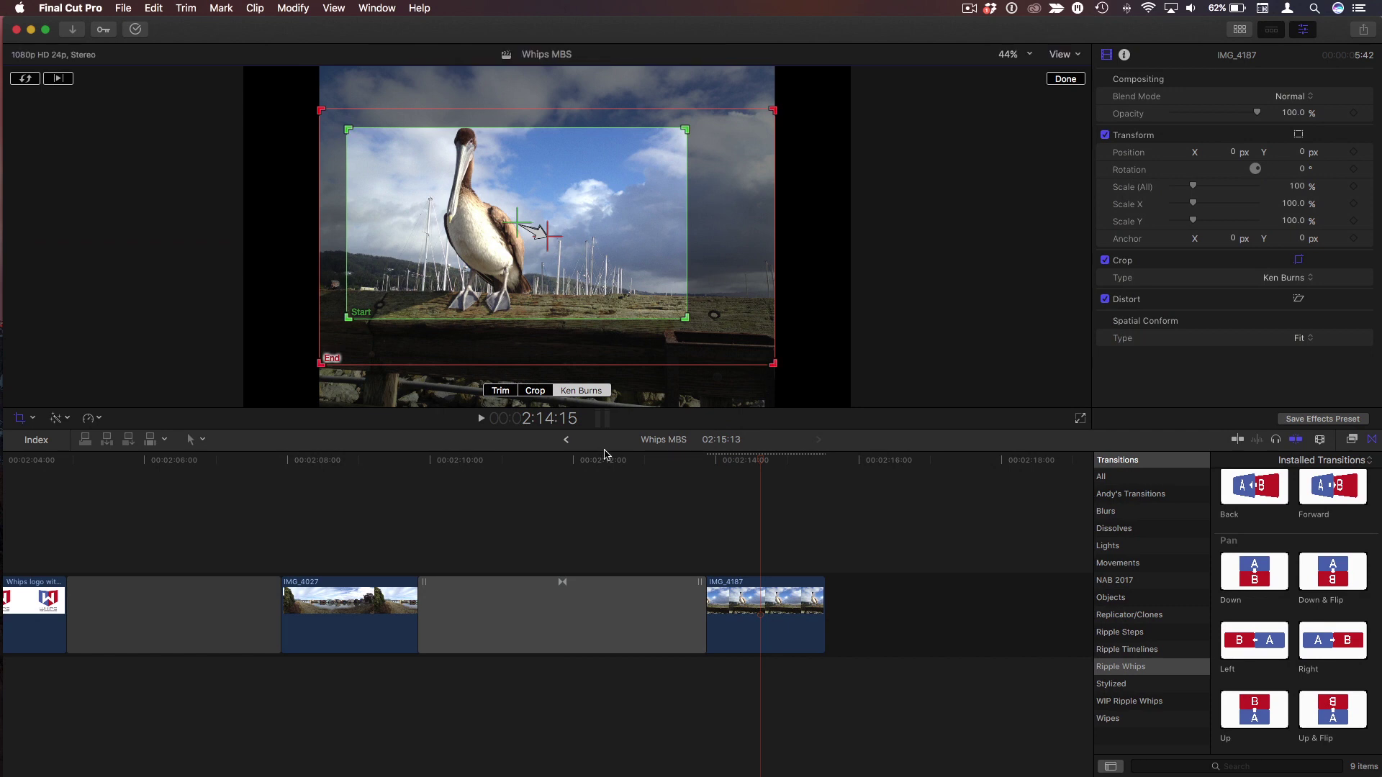
{"action": "left_click", "coordinate": [1065, 79]}
{"action": "left_click", "coordinate": [309, 464]}
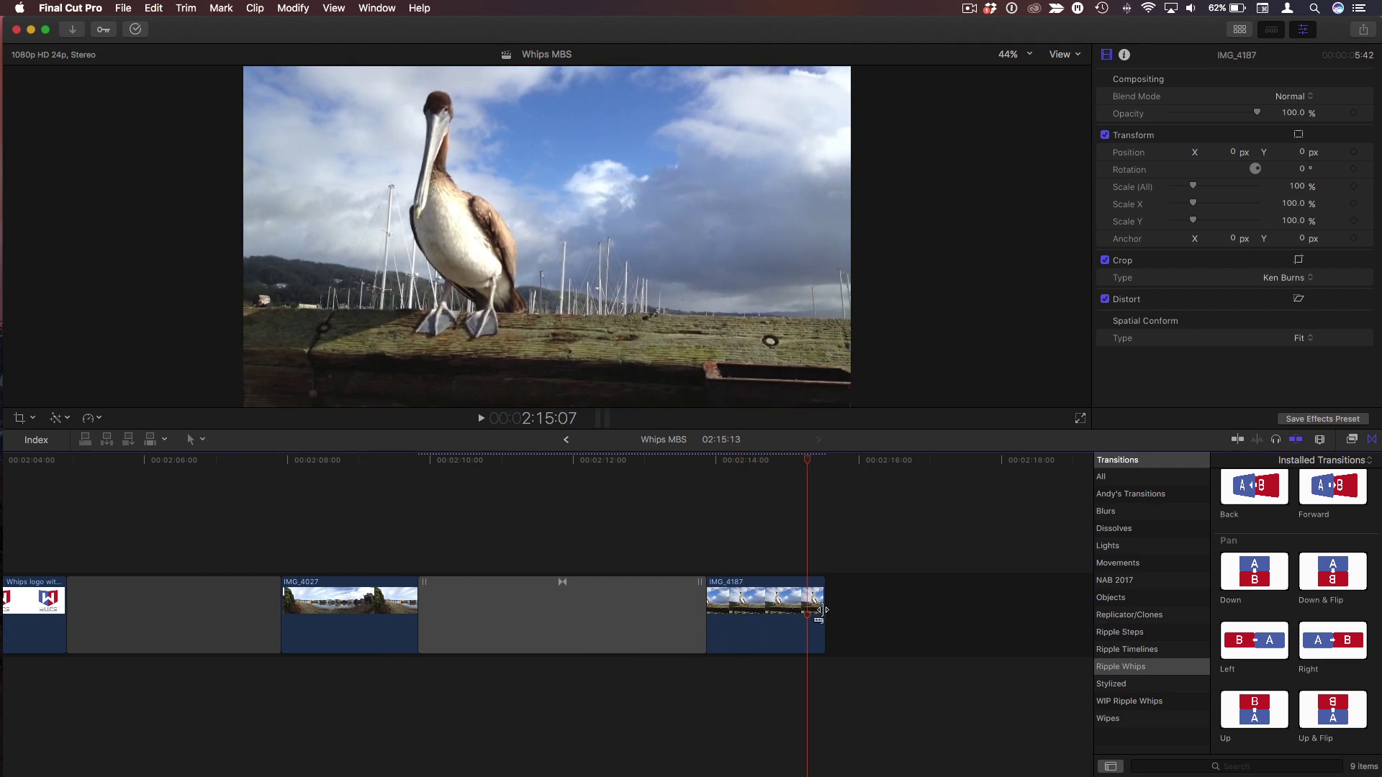
Trim the end of the pelican clip slightly and select the Up & Flip transition.
{"action": "mouse_move", "coordinate": [822, 608]}
{"action": "left_mouse_down"}
{"action": "mouse_move", "coordinate": [920, 611]}
{"action": "mouse_move", "coordinate": [789, 611]}
{"action": "mouse_move", "coordinate": [866, 618]}
{"action": "mouse_move", "coordinate": [795, 612]}
{"action": "mouse_move", "coordinate": [817, 611]}
{"action": "left_mouse_up"}
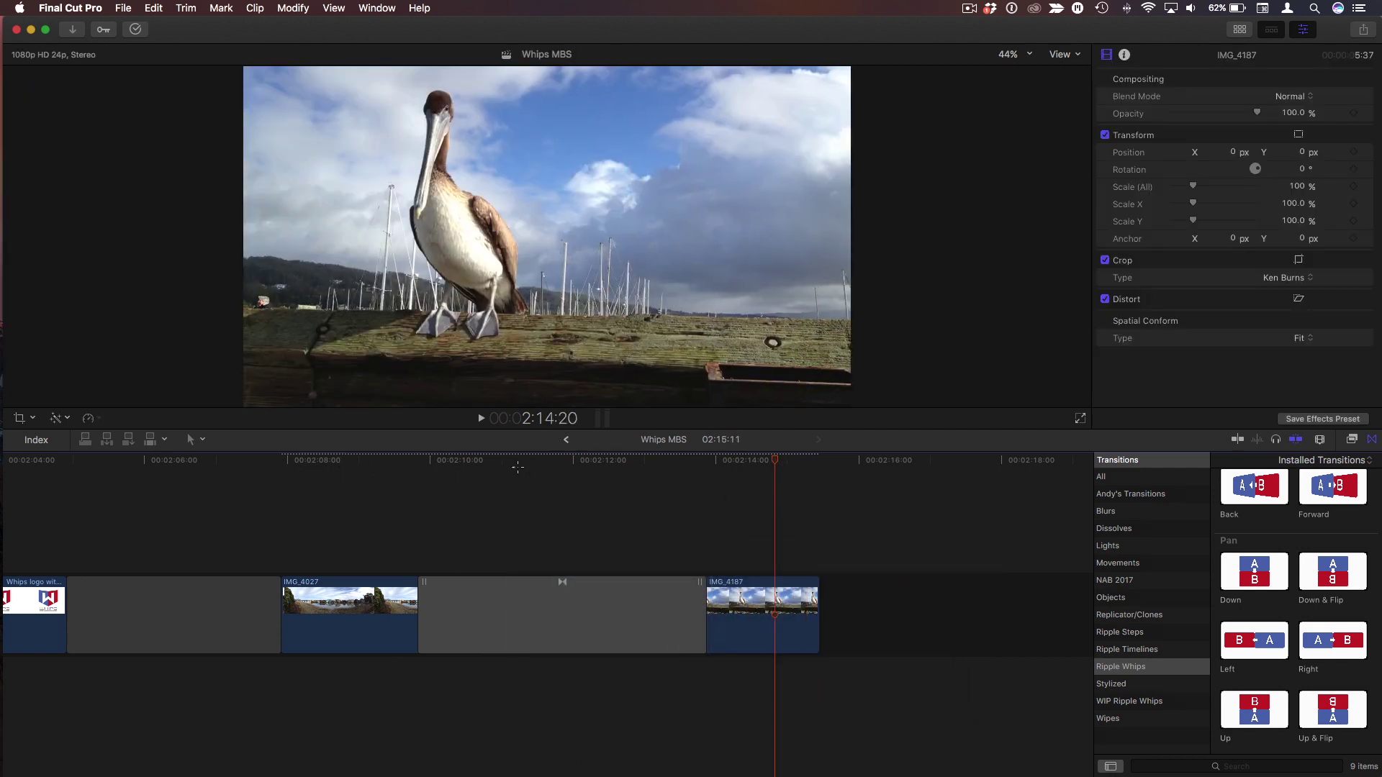
{"action": "left_click", "coordinate": [564, 476]}
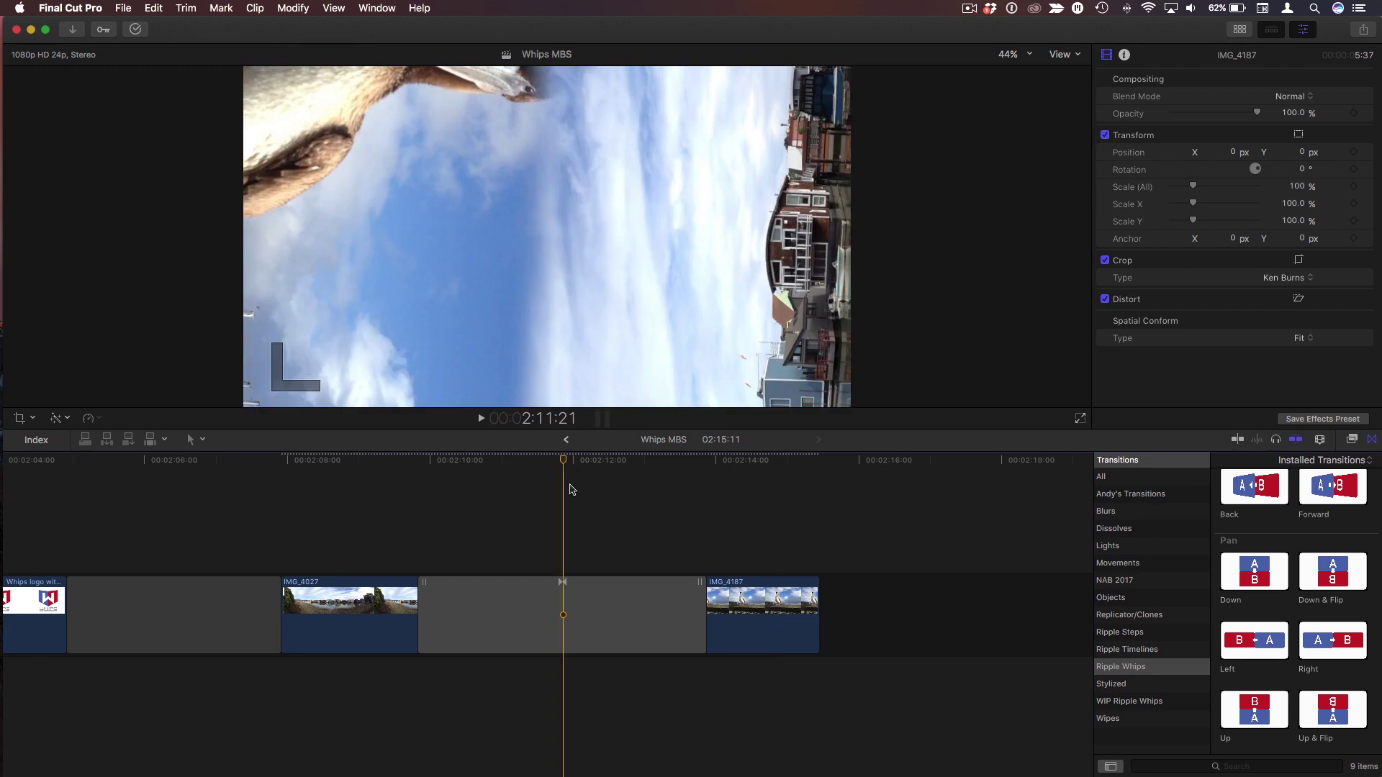
{"action": "left_click", "coordinate": [567, 609]}
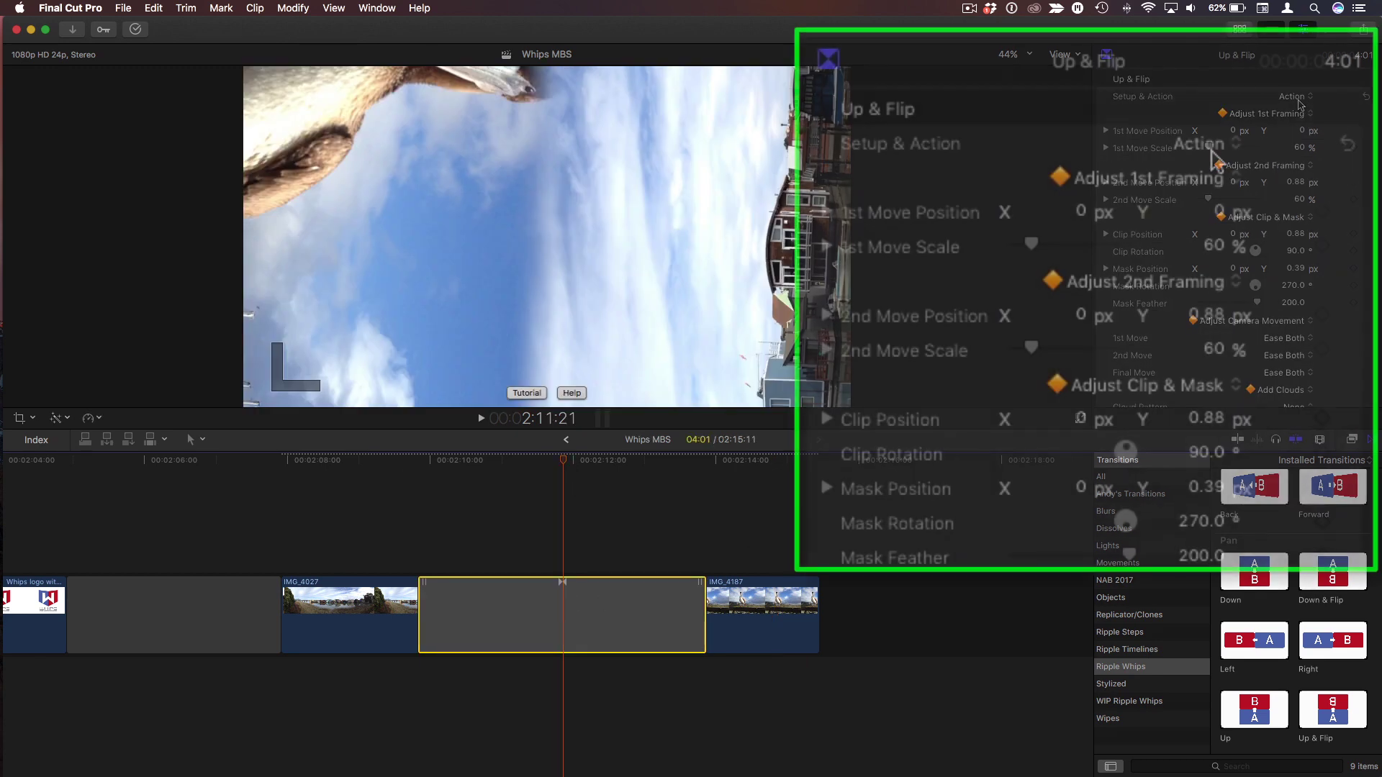
Set Setup & Action to Adjust Framing and shift the 1st and 2nd MOVE framings right.
{"action": "left_click", "coordinate": [1295, 97]}
{"action": "left_click", "coordinate": [1306, 116]}
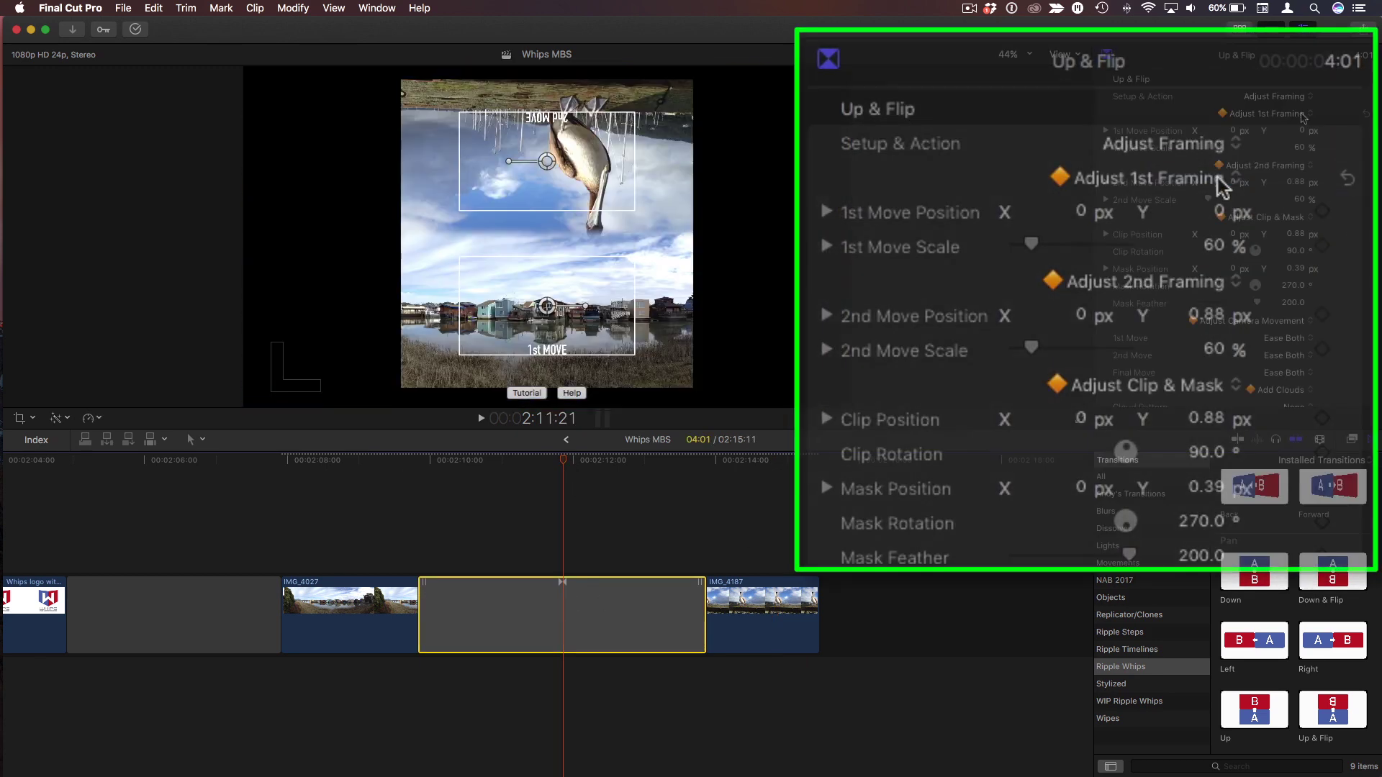
{"action": "left_click_drag", "start_coordinate": [546, 161], "coordinate": [576, 177]}
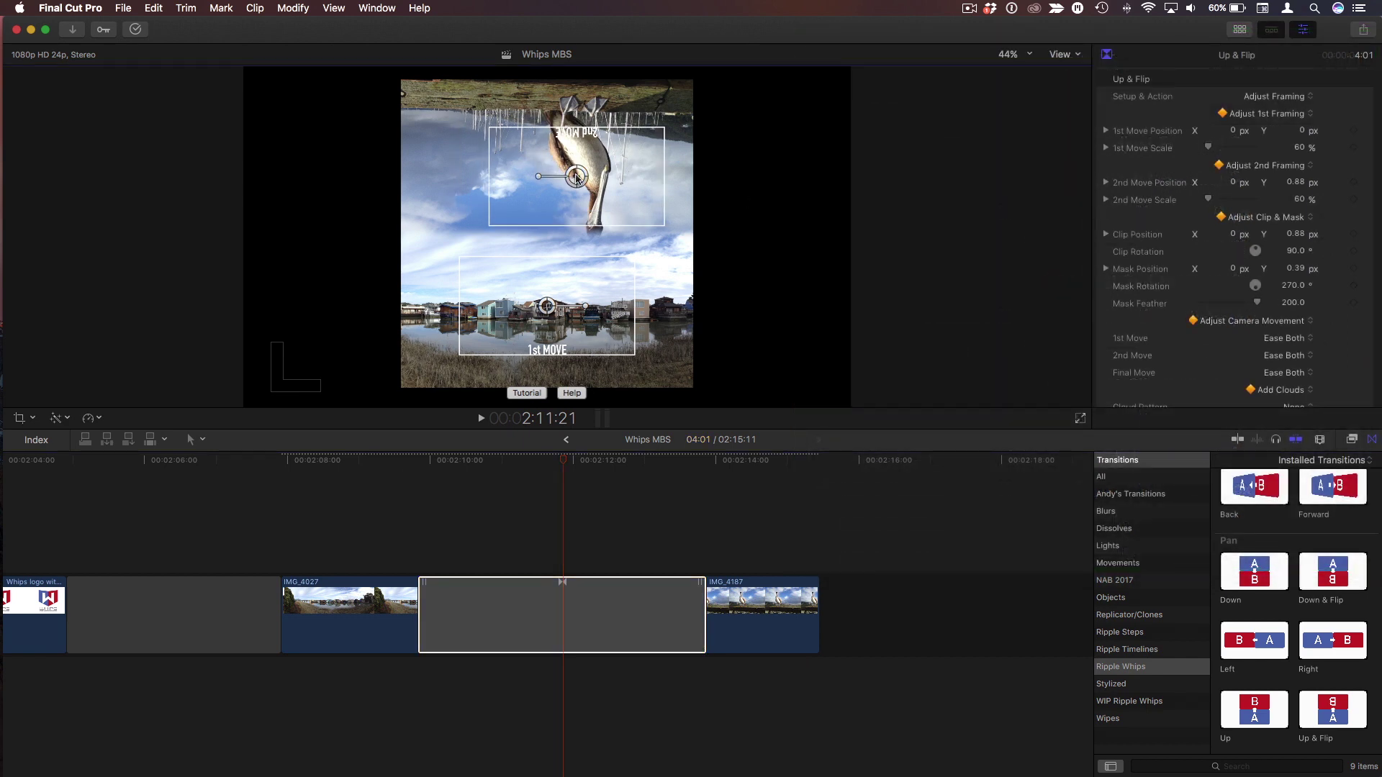
{"action": "left_click_drag", "start_coordinate": [549, 306], "coordinate": [581, 312]}
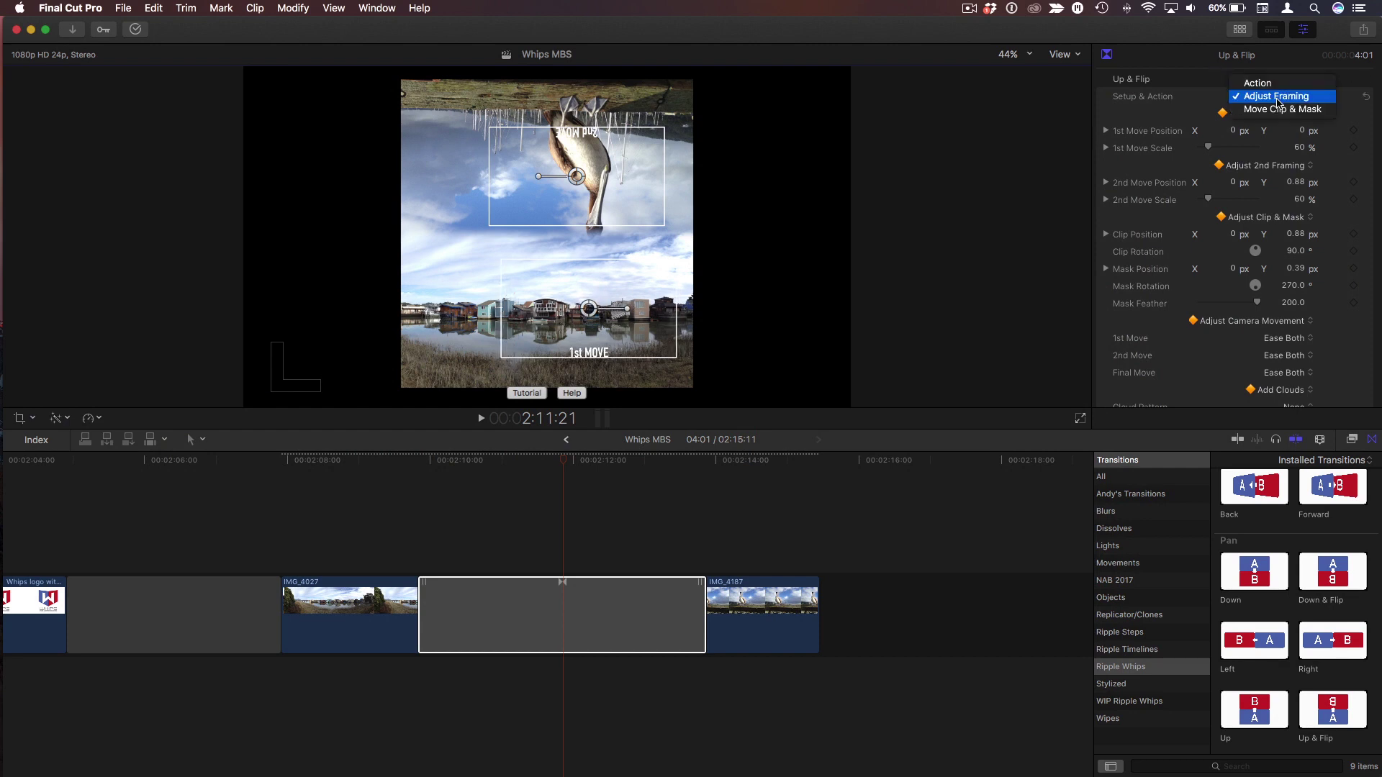
Switch Setup & Action back to Action and play through the transition to review it.
{"action": "left_click", "coordinate": [1258, 83]}
{"action": "left_click", "coordinate": [370, 492]}
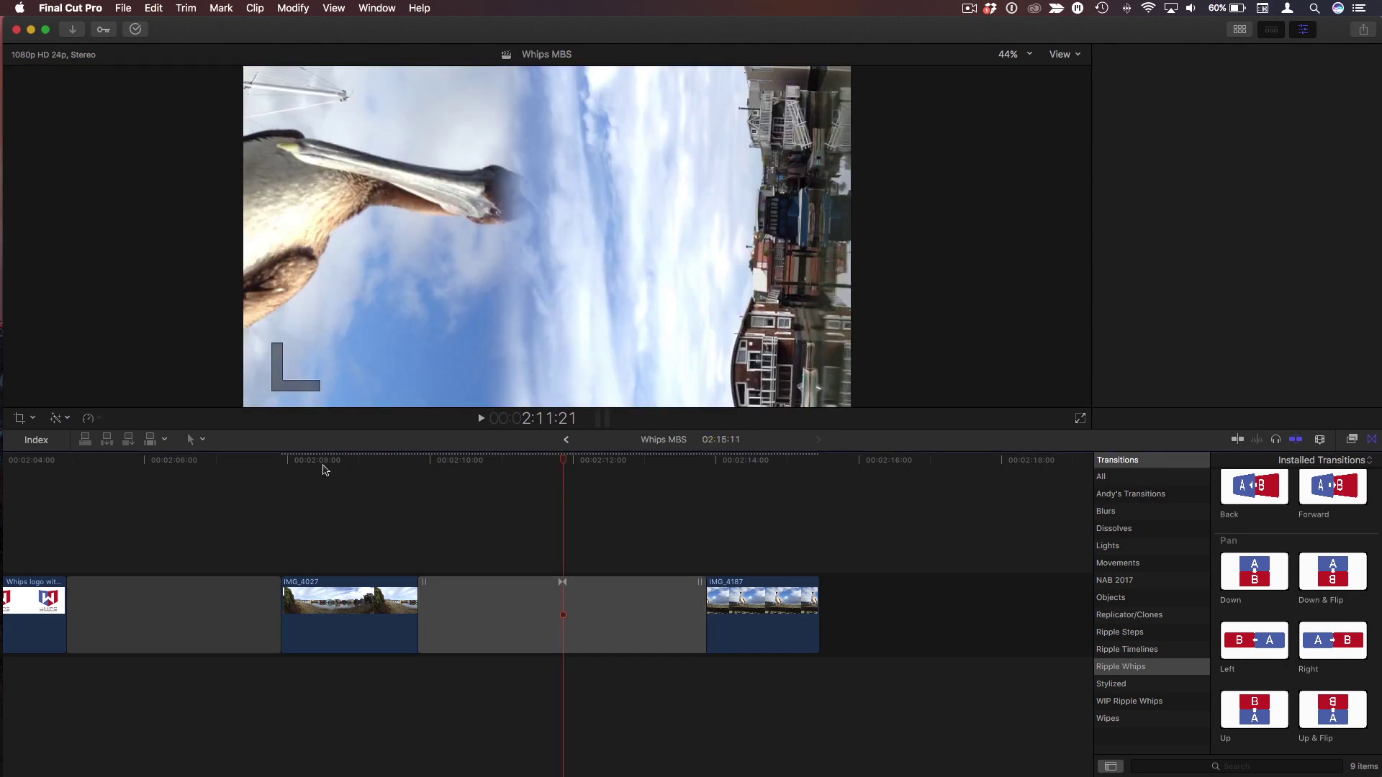
{"action": "left_click", "coordinate": [322, 464]}
{"action": "key", "text": "space"}
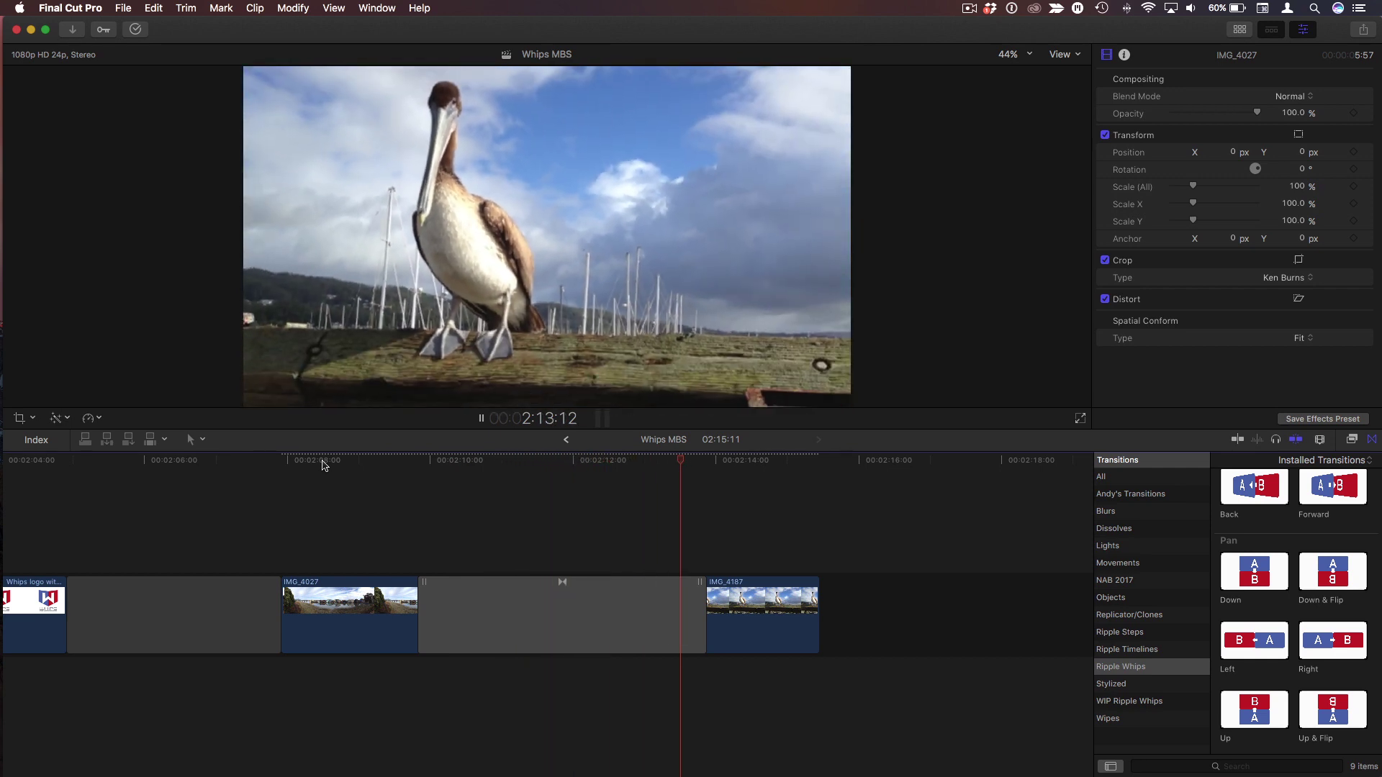
{"action": "key", "text": "space"}
Set the Up & Flip Clip Position Y to 0.92 and Mask Feather to about 180.
{"action": "left_click", "coordinate": [564, 464]}
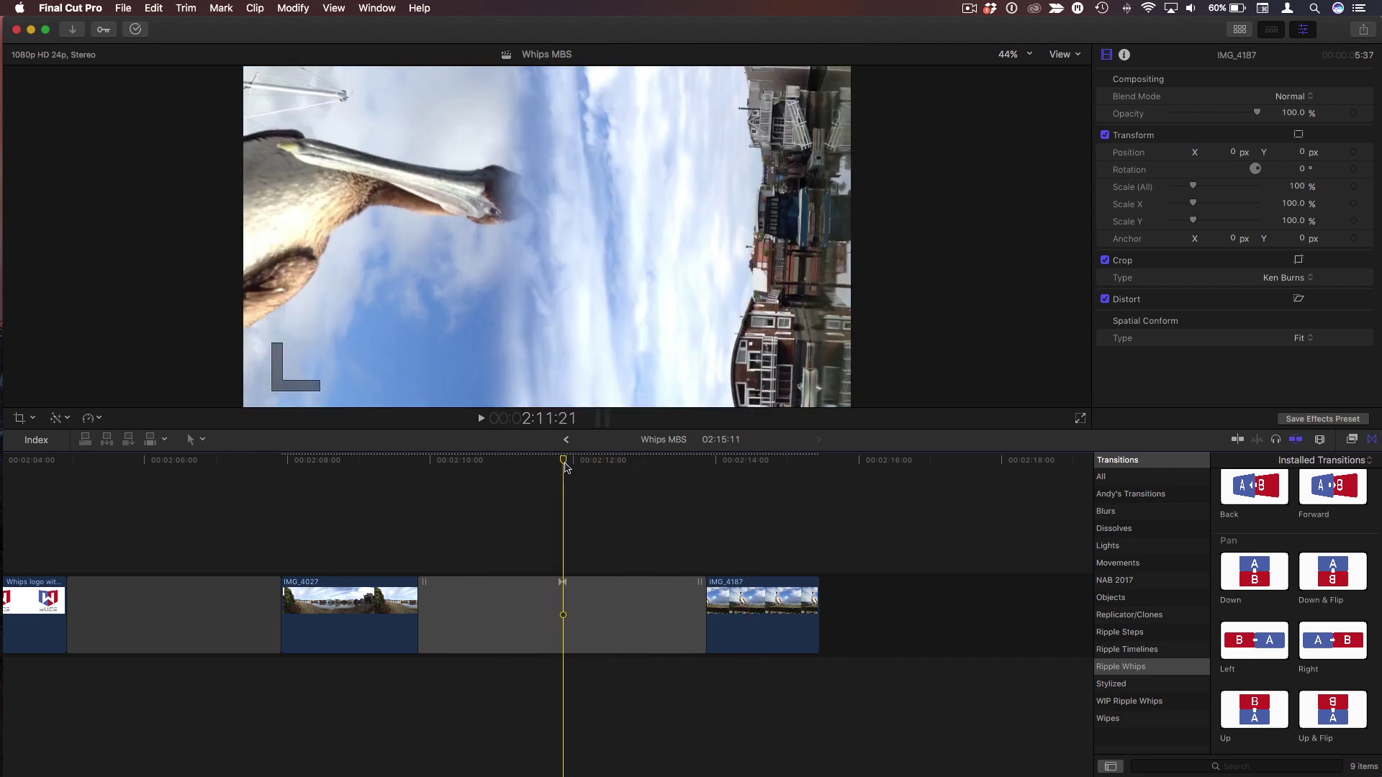
{"action": "left_click", "coordinate": [564, 613]}
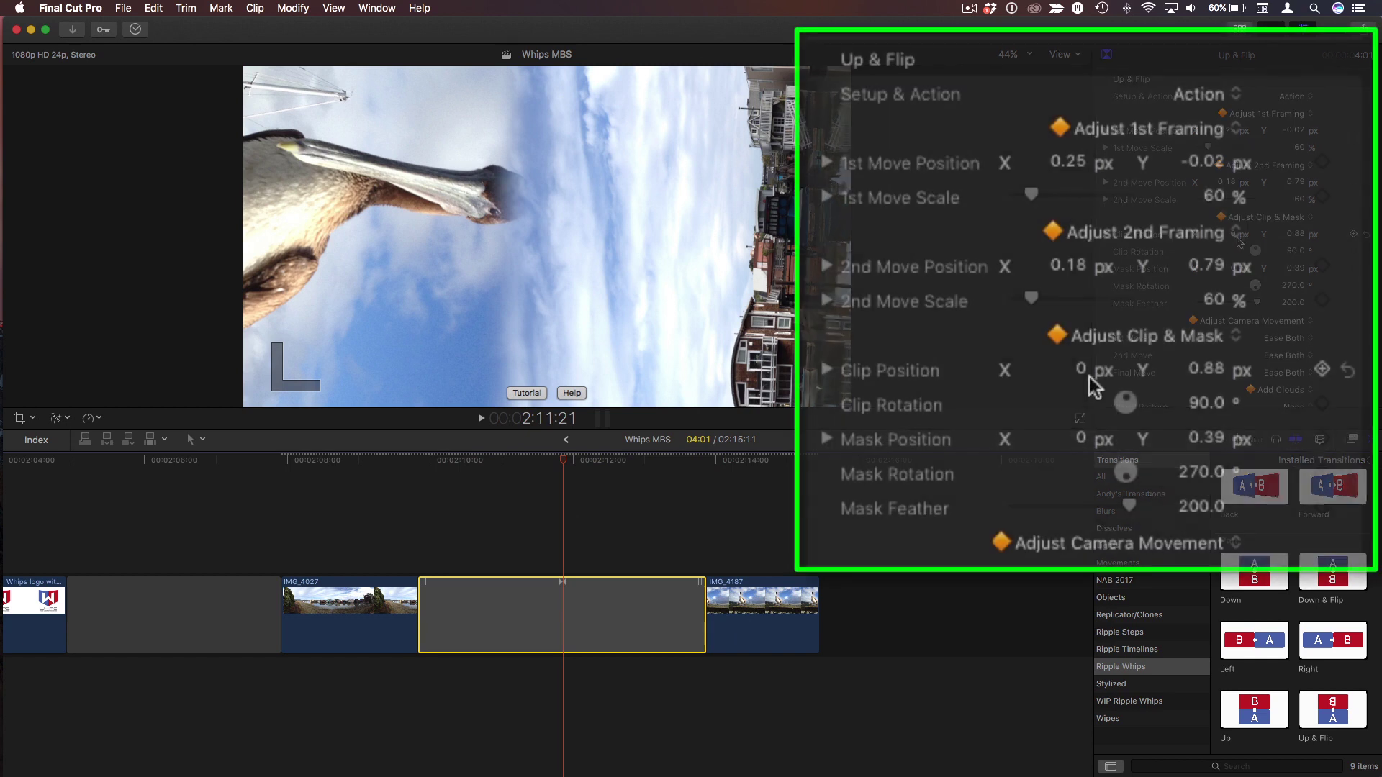
{"action": "left_click_drag", "start_coordinate": [1206, 370], "coordinate": [1206, 372]}
{"action": "scroll", "coordinate": [1194, 468], "scroll_direction": "down", "scroll_amount": 1}
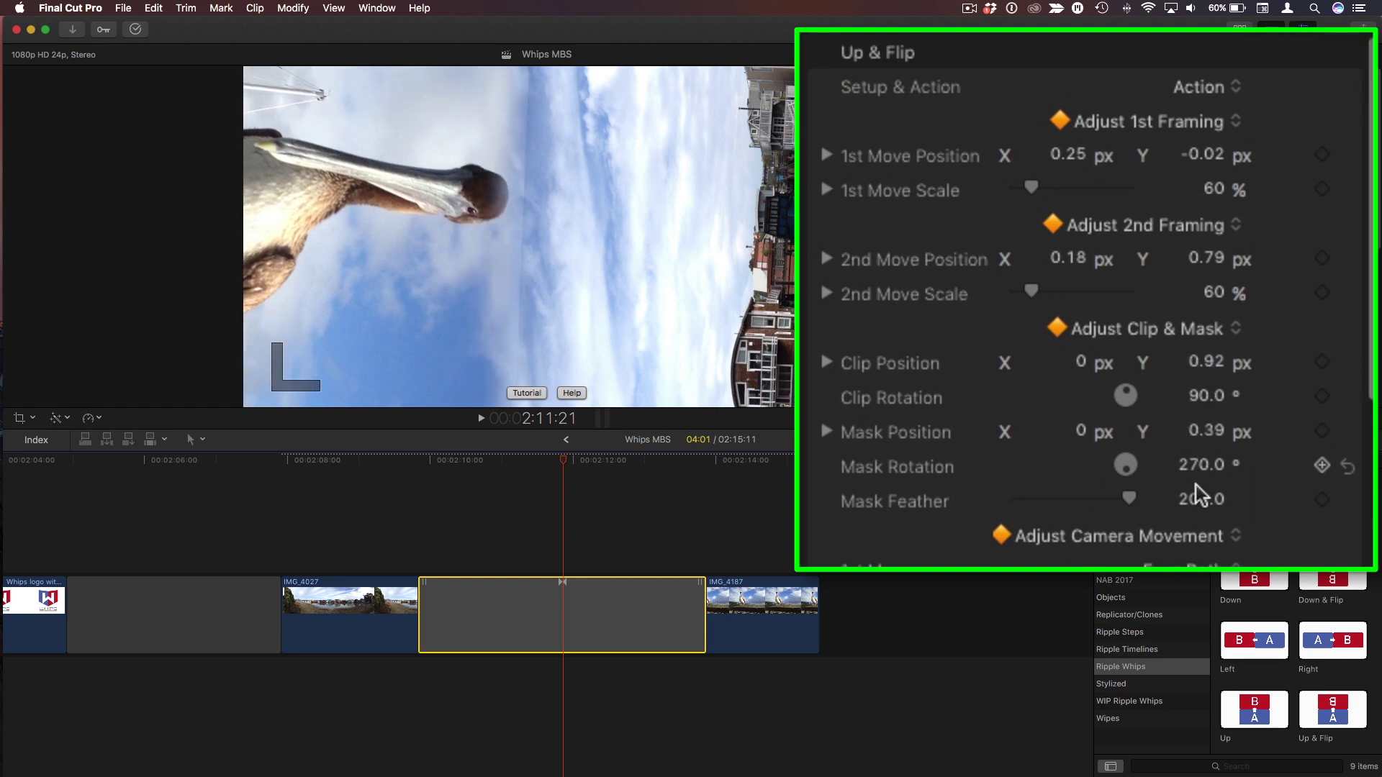
{"action": "left_click_drag", "start_coordinate": [1198, 510], "coordinate": [1198, 501]}
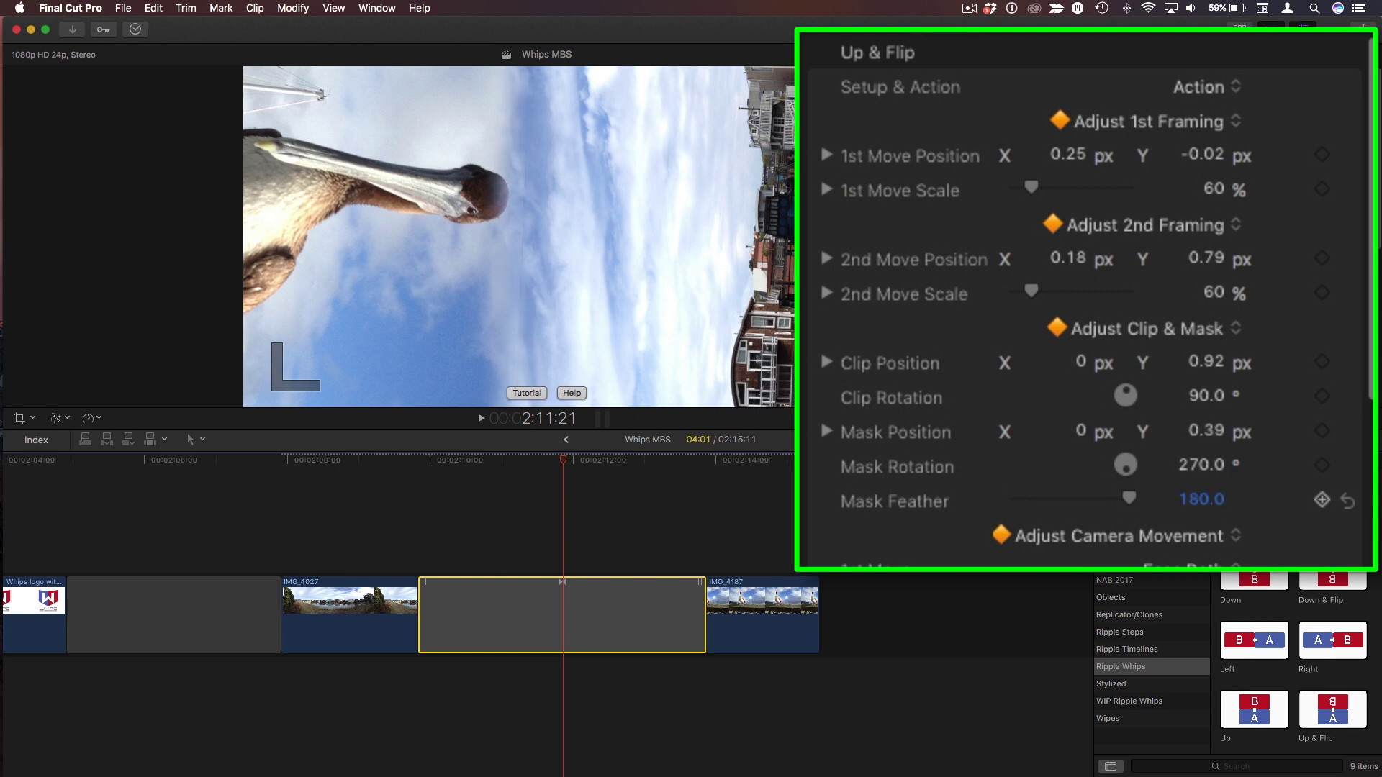
{"action": "left_click_drag", "start_coordinate": [1289, 300], "coordinate": [1288, 304]}
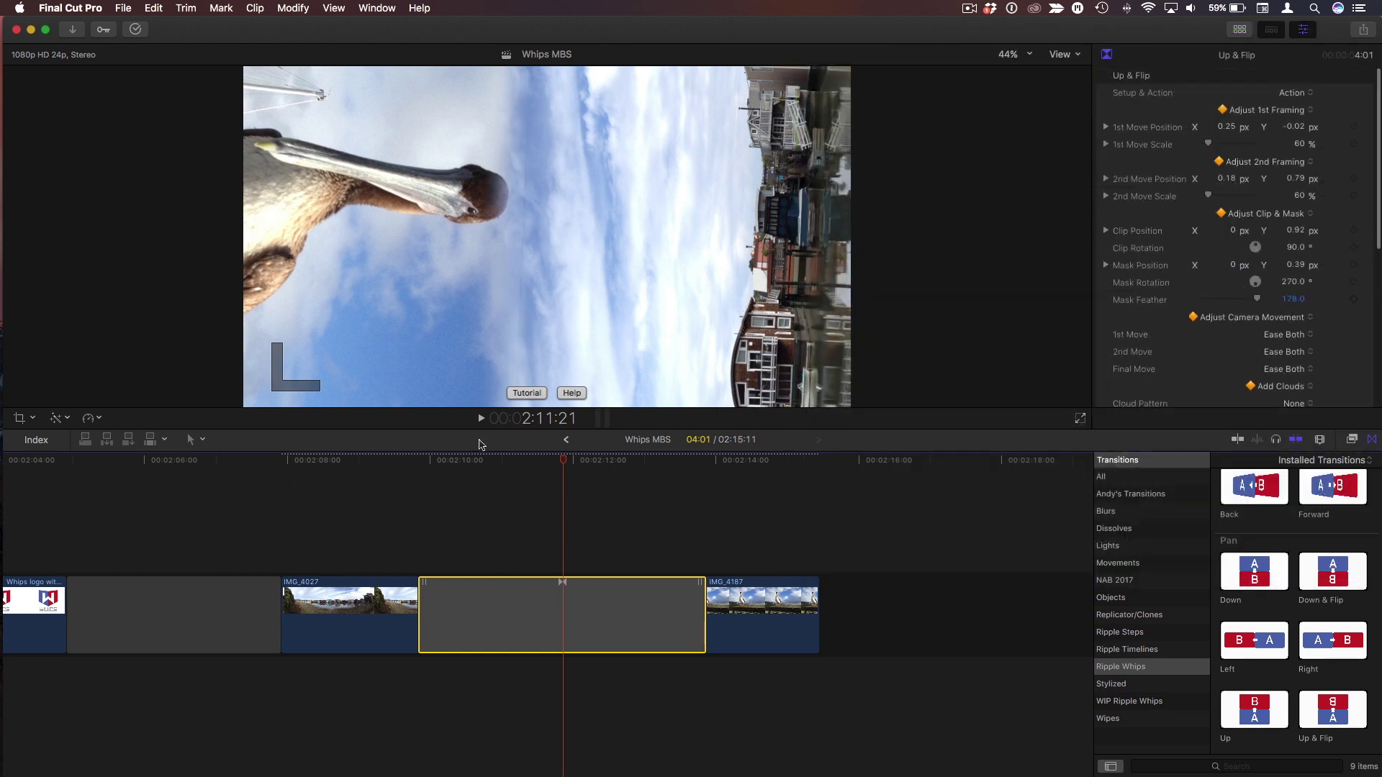
{"action": "left_click", "coordinate": [370, 477]}
{"action": "left_click", "coordinate": [362, 469]}
{"action": "key", "text": "space"}
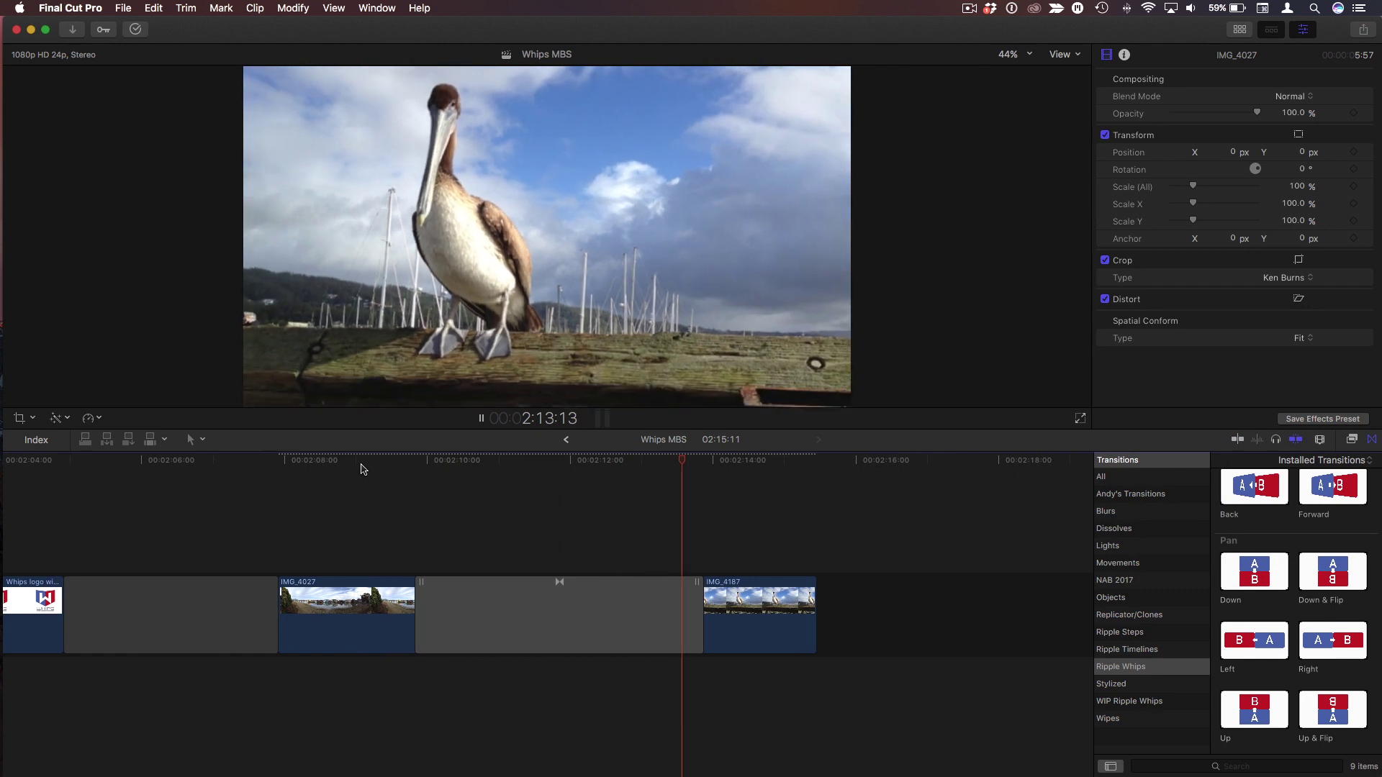
{"action": "key", "text": "space"}
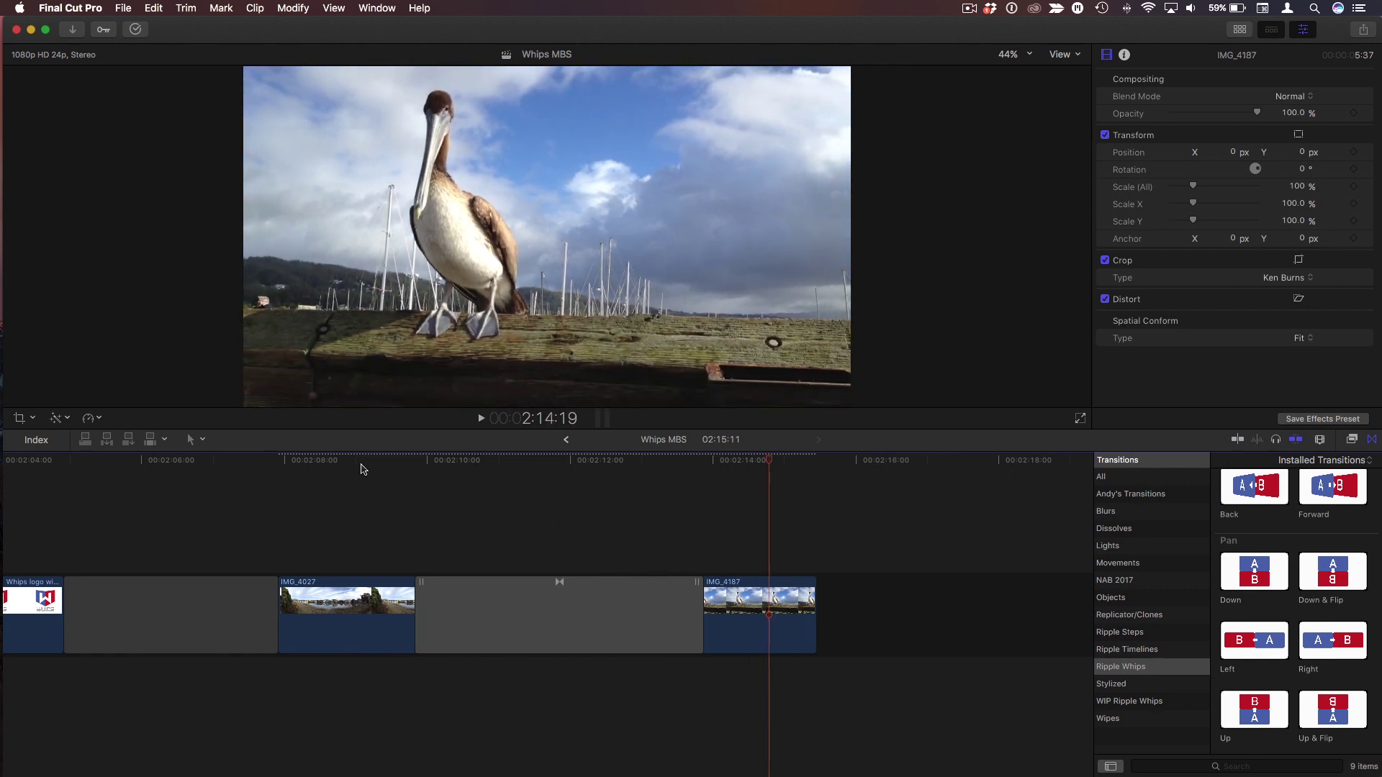